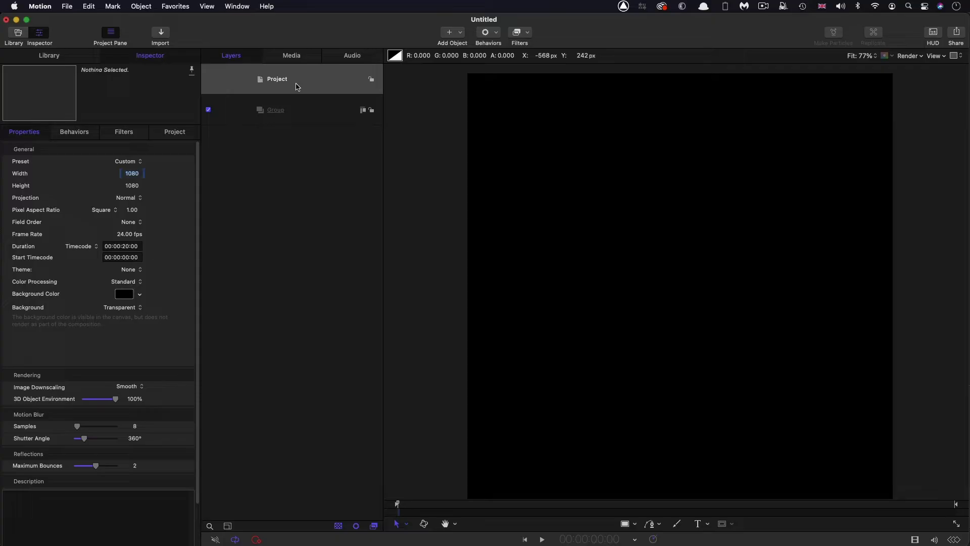
Mark the play range out point at 14:23, then scrub the playhead back to about 7:02
left_click(287, 110)
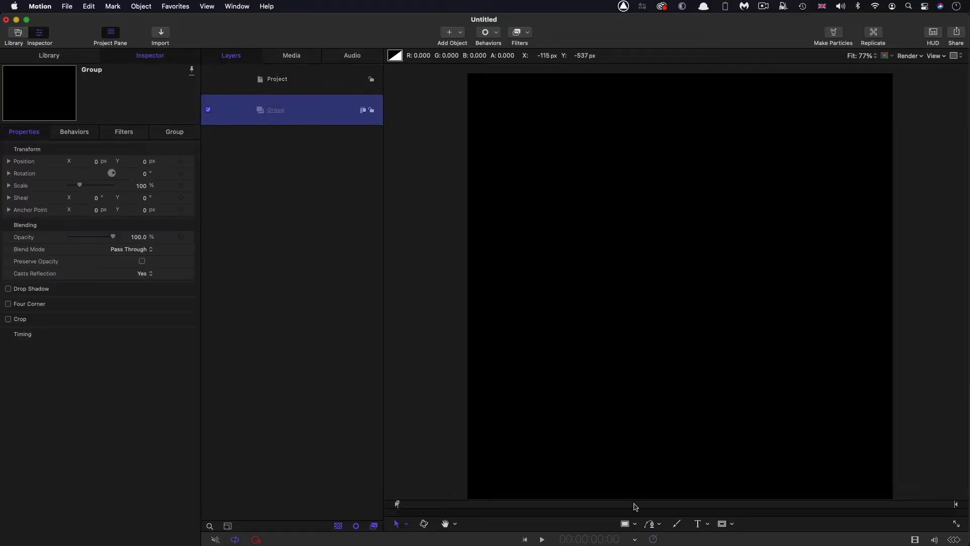
left_click(615, 539)
type("1423")
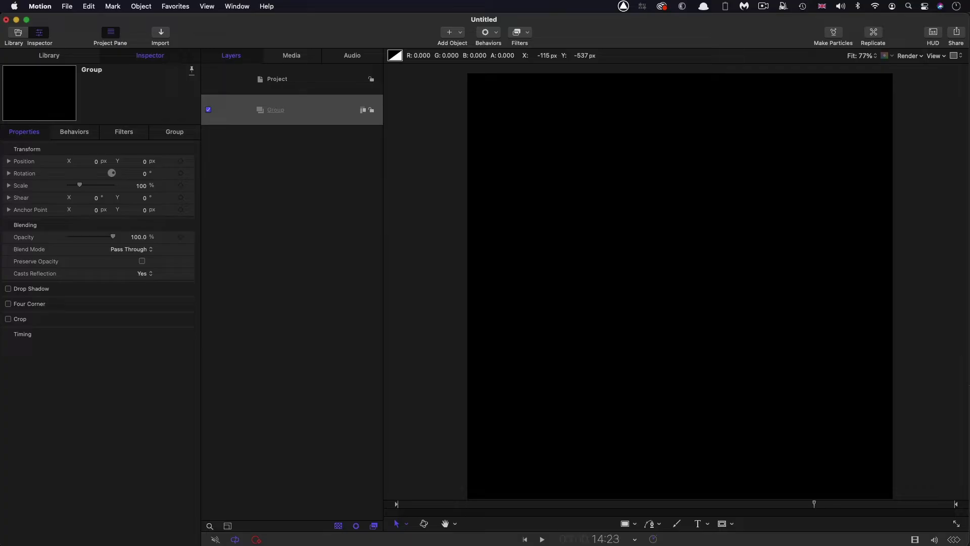
left_click(113, 6)
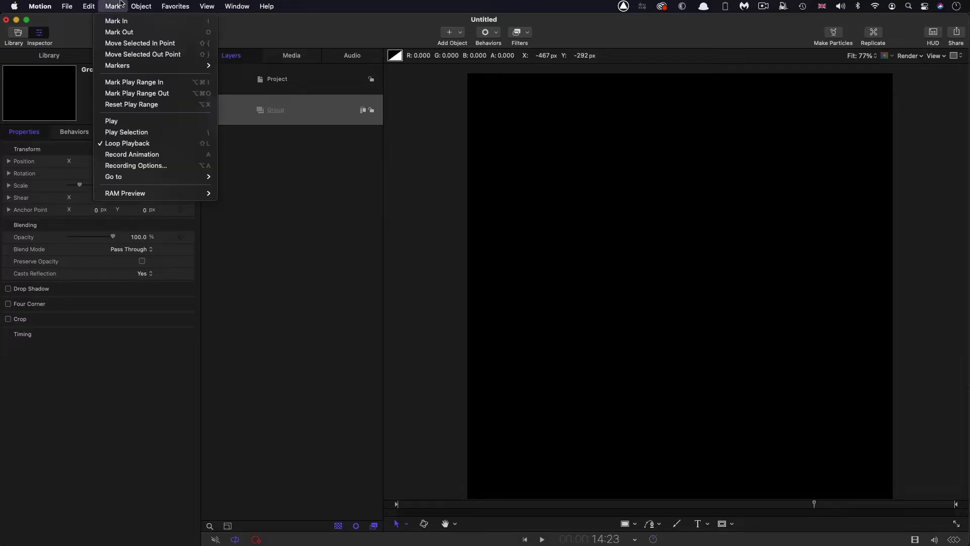
left_click(131, 95)
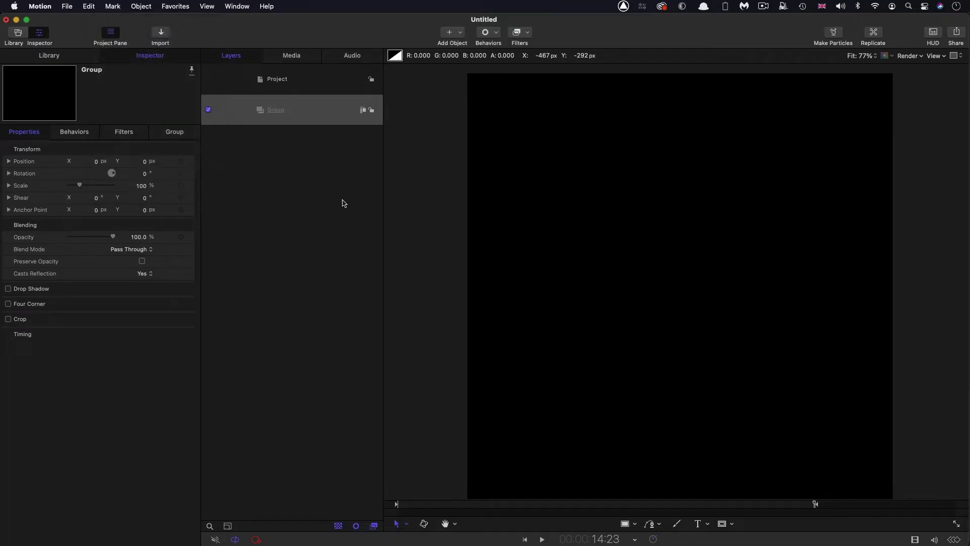
left_click(689, 505)
left_click_drag(689, 506, 595, 505)
Add a Color Solid generator from the Library into the Group
left_click(320, 113)
left_click(44, 56)
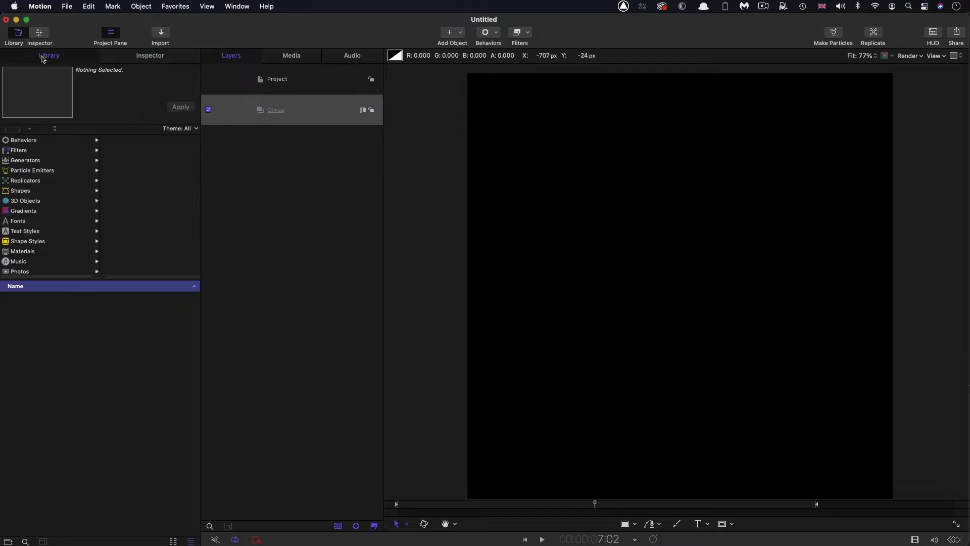
left_click(25, 161)
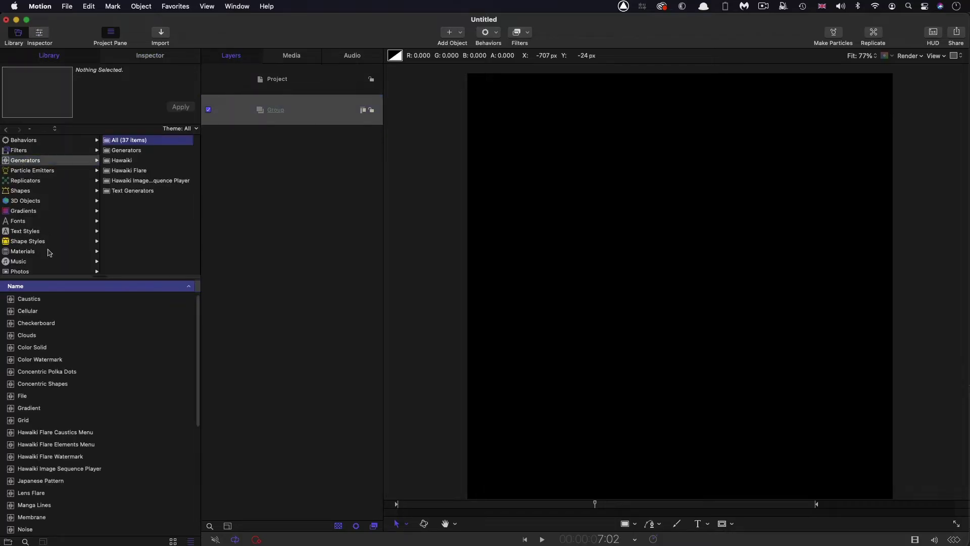
left_click_drag(11, 351, 299, 128)
Set the Color Solid's colour to pure black at 0% brightness
left_click(150, 56)
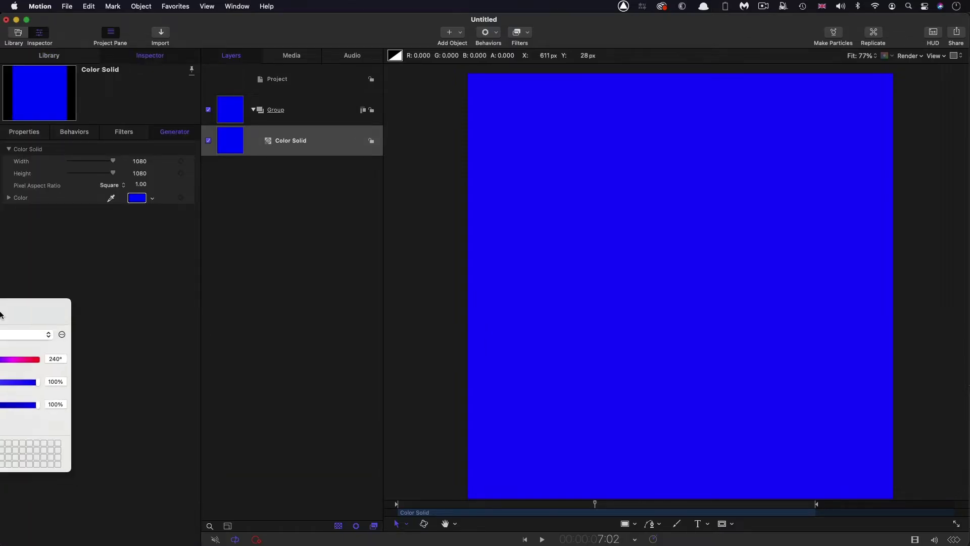
left_click_drag(181, 349, 22, 325)
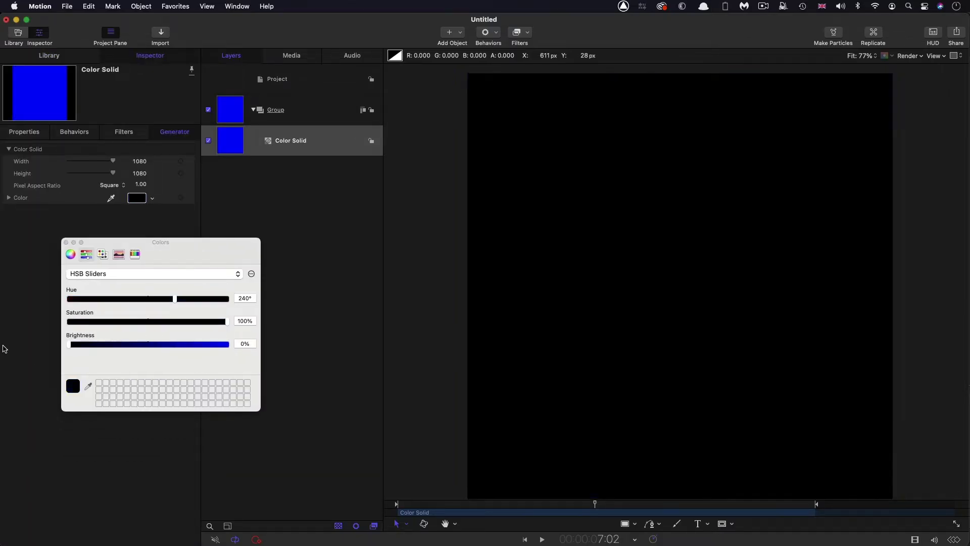
left_click(66, 243)
Create a new empty group at the project's top level
left_click(284, 78)
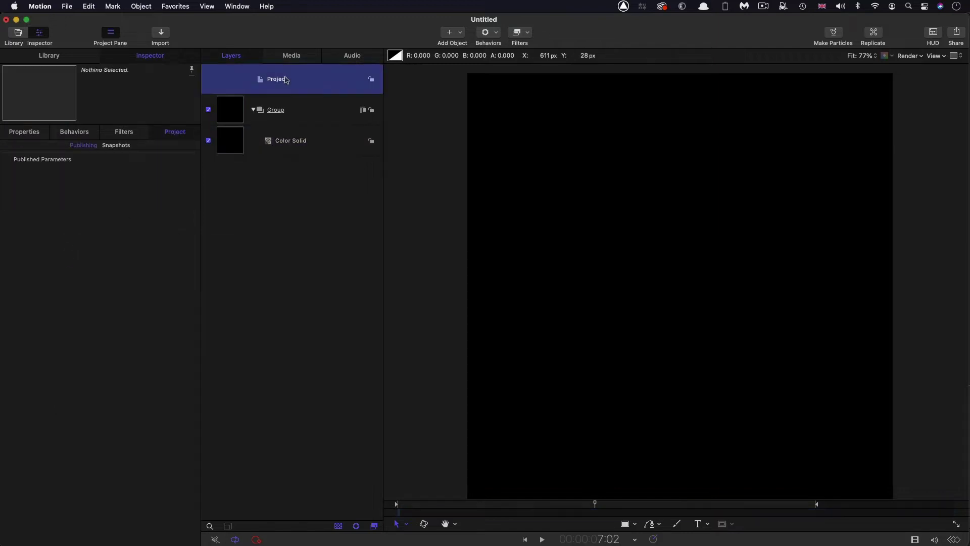
left_click(141, 6)
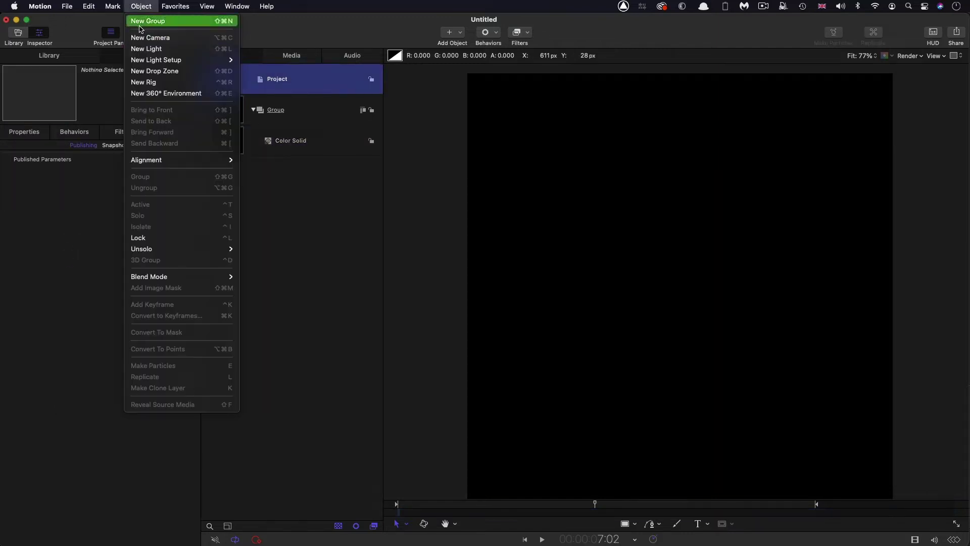
left_click(144, 22)
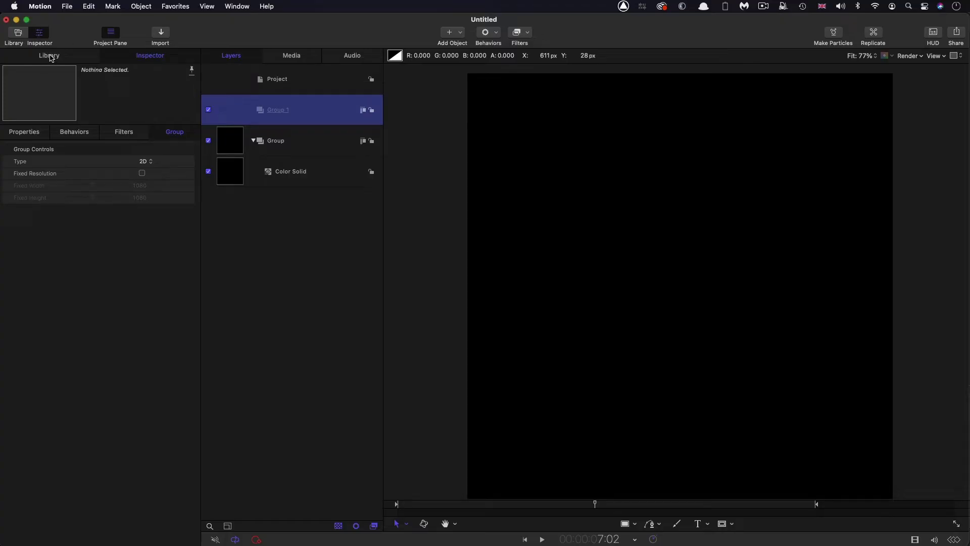
Add a Membrane generator to the new Group 1
left_click(460, 32)
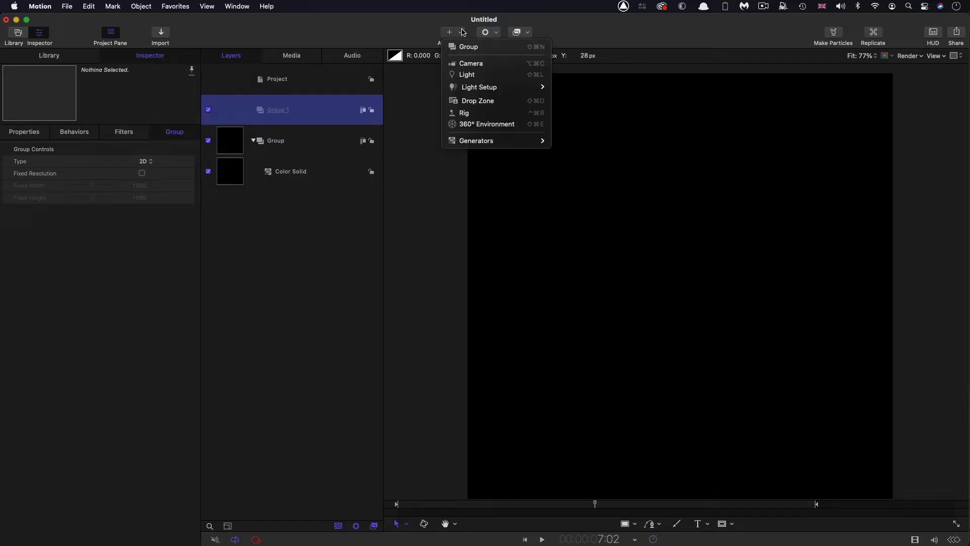
mouse_move(459, 139)
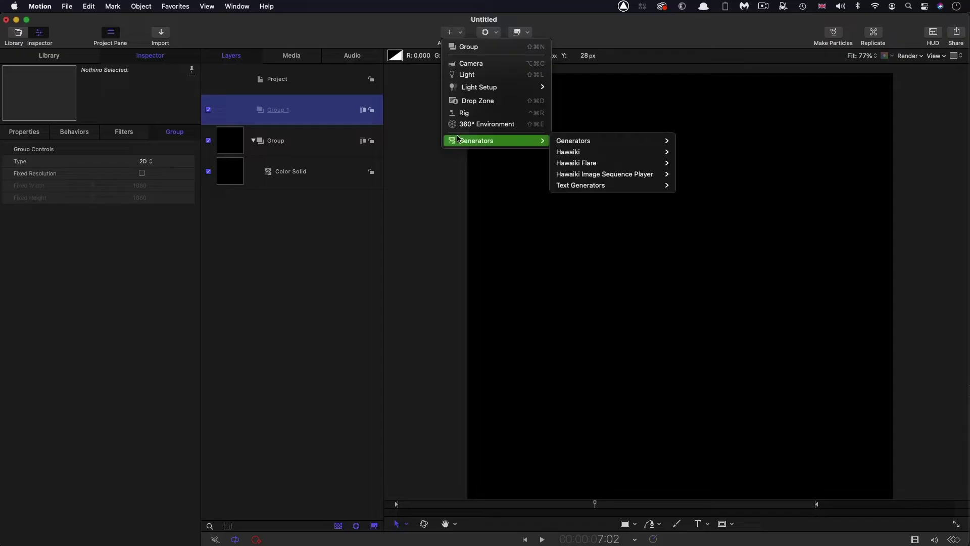
mouse_move(575, 145)
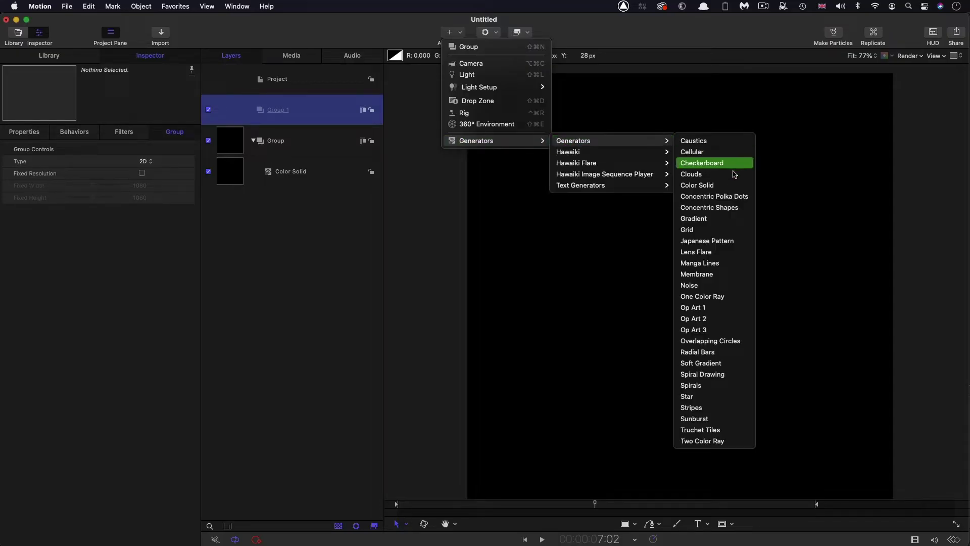
left_click(732, 275)
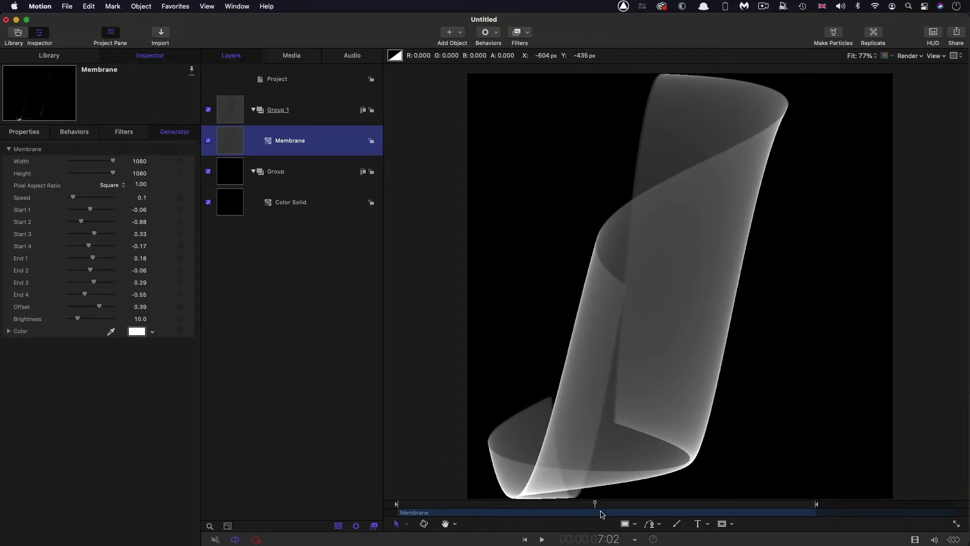
Set the Membrane's Speed to 0 to freeze its built-in motion
left_click_drag(606, 505, 644, 521)
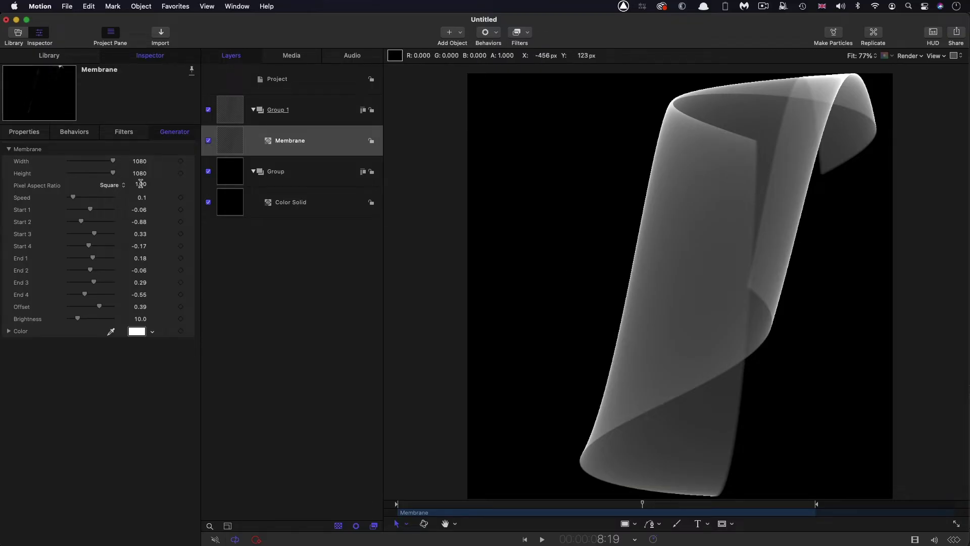
left_click(232, 142)
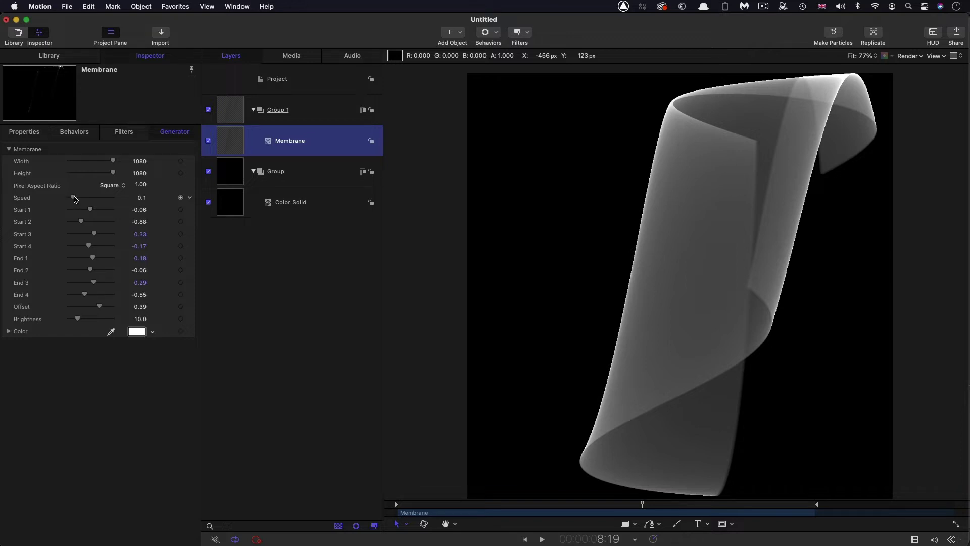
left_click_drag(75, 199, 48, 200)
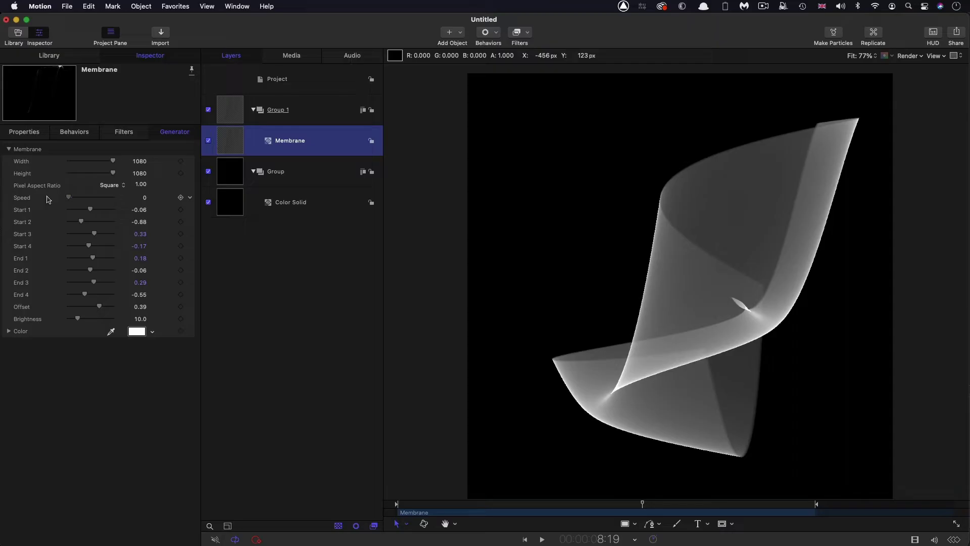
Set the Membrane's Start values to -2.0
left_click(139, 210)
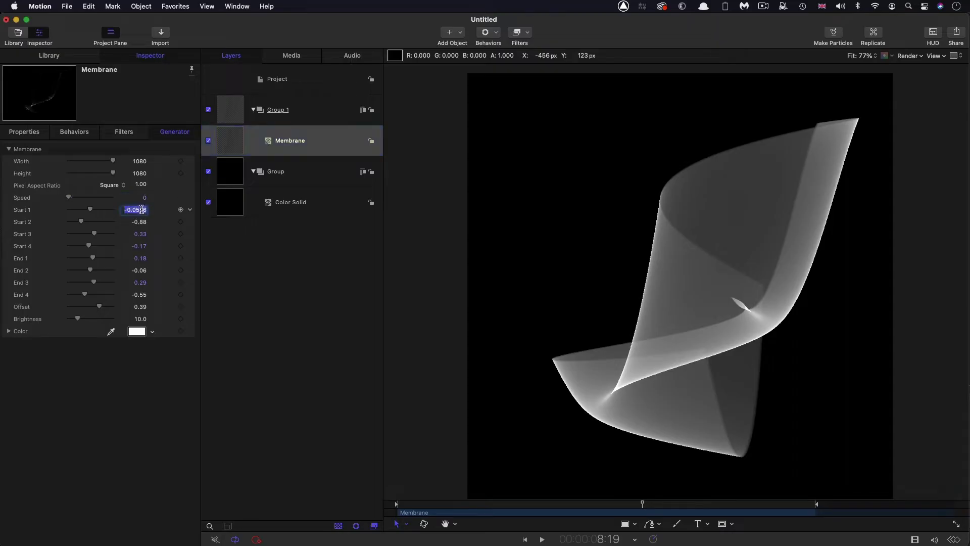
type("-2")
key("Tab")
type("-2")
key("Tab")
type("-2")
key("Tab")
type("-2")
key("Return")
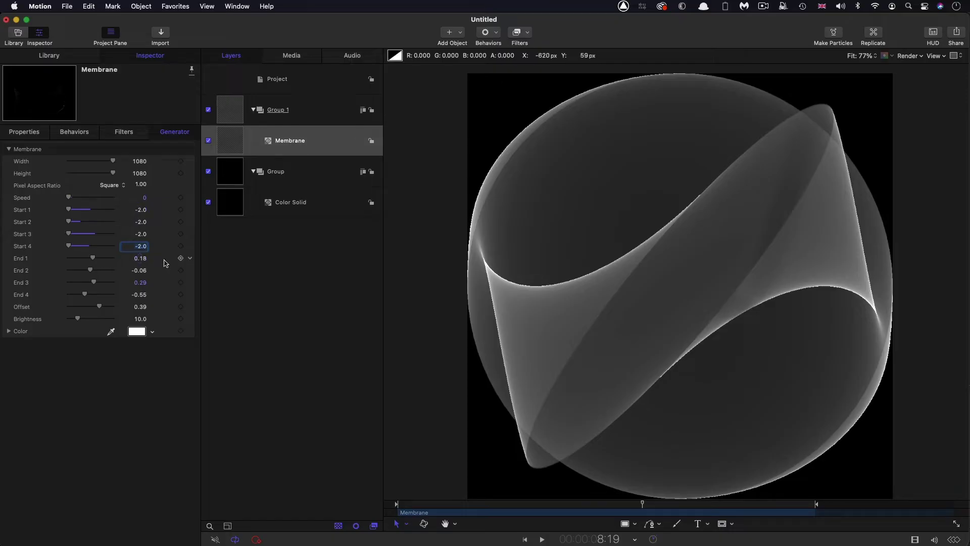
Set the Membrane's End 1–4 values to 0, 0, -1.25 and 1.0
left_click(141, 259)
type("0")
key("Tab")
type("0")
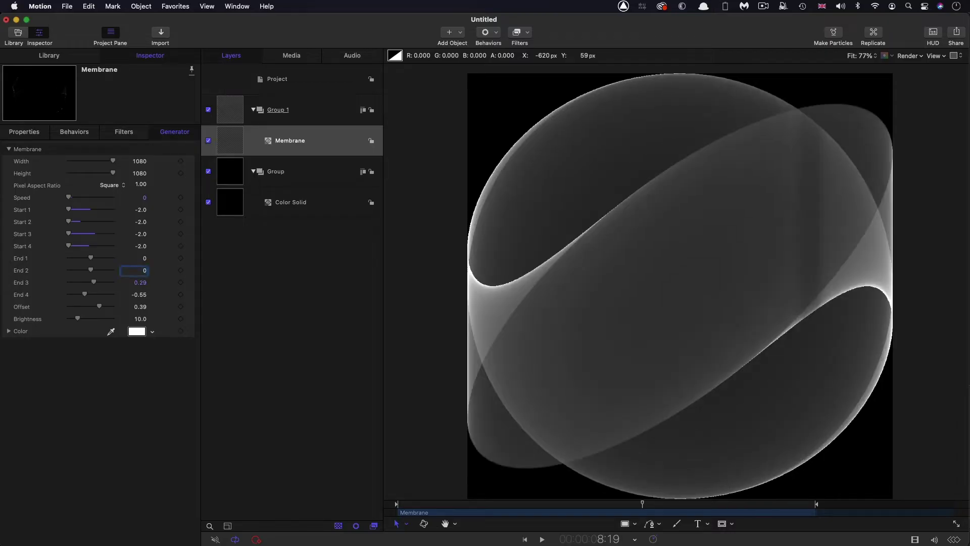
key("Tab")
type("-1.25")
key("Tab")
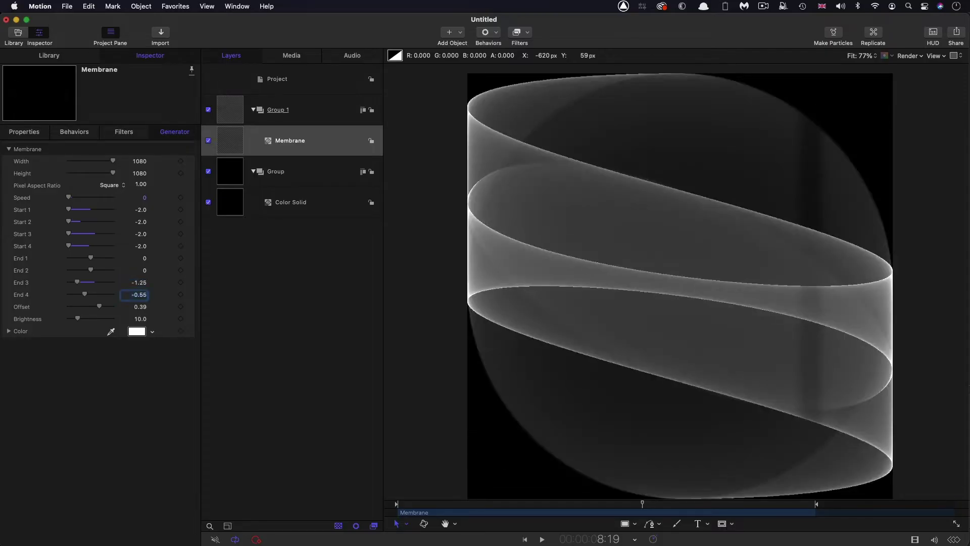
type("1")
key("Return")
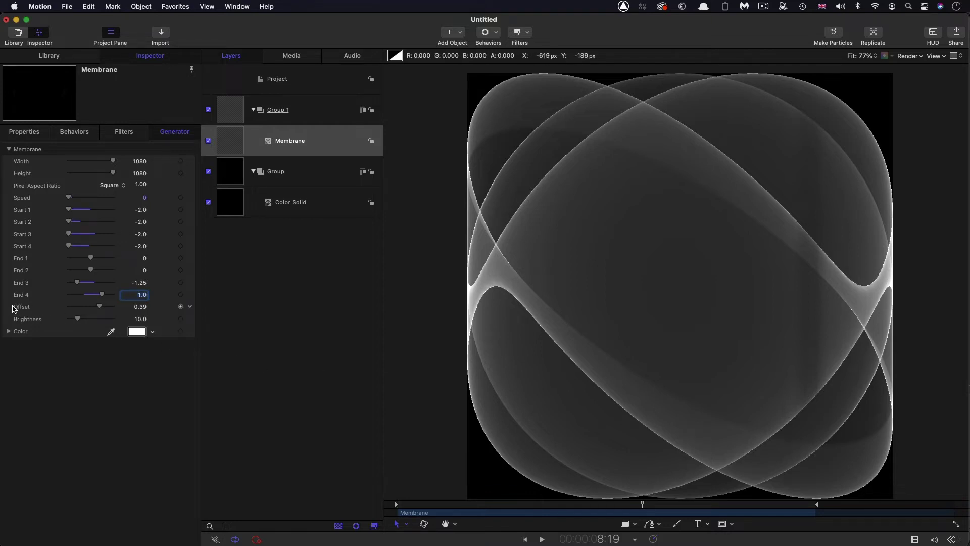
Change the Membrane's Offset to 0.25
left_click(141, 307)
key("BackSpace")
type(".25")
key("Return")
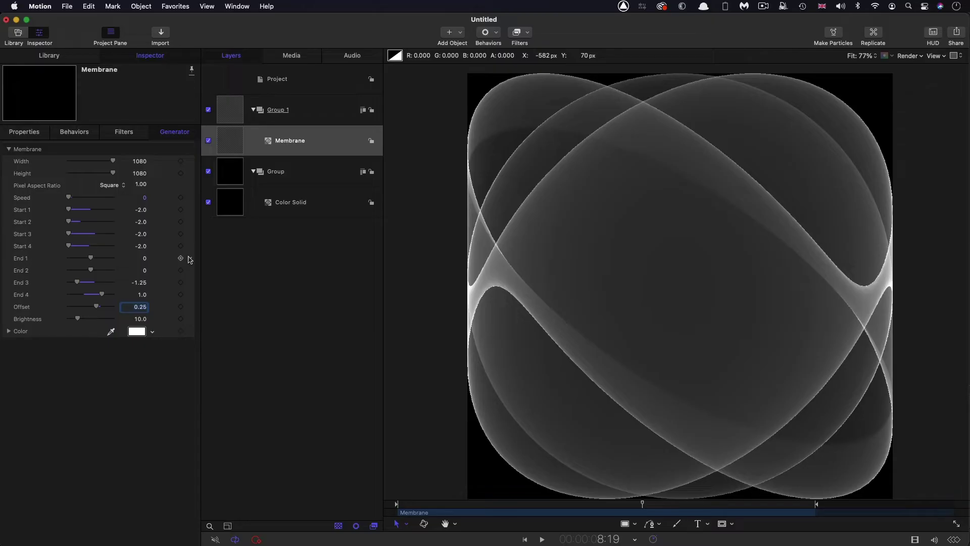
Add an Oscillate behavior to End 1 with Amplitude 0.12 and preview the playback
left_click(190, 259)
mouse_move(229, 364)
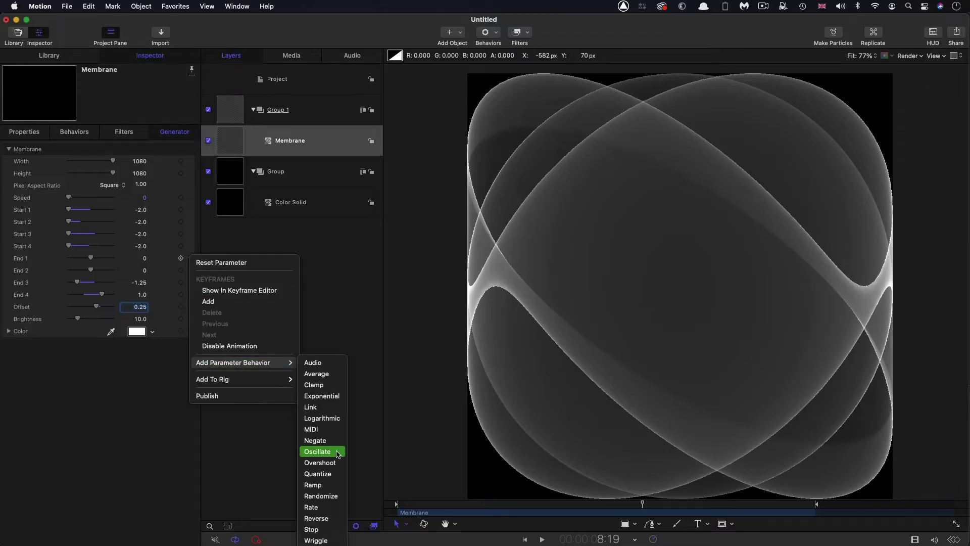
left_click(338, 453)
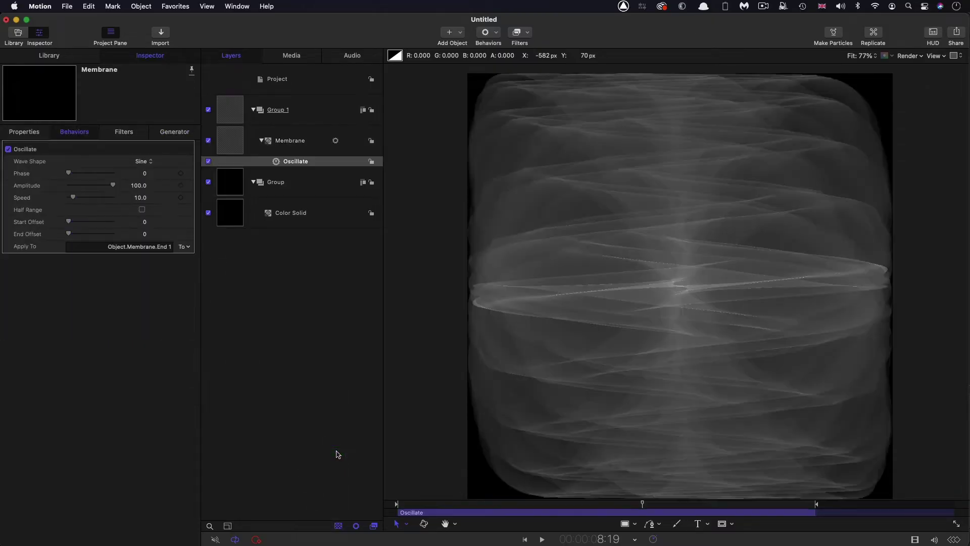
left_click(138, 187)
key("BackSpace")
type(".12")
key("Return")
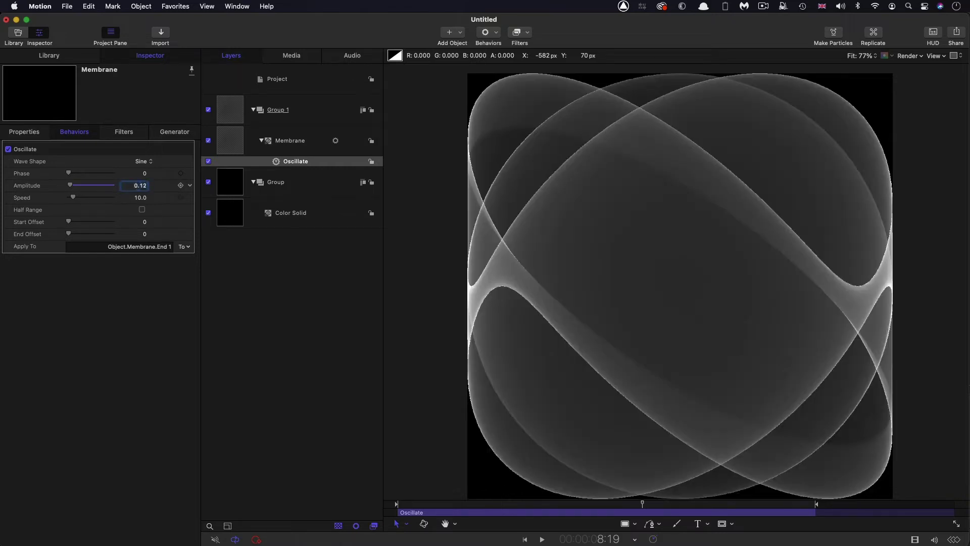
key("space")
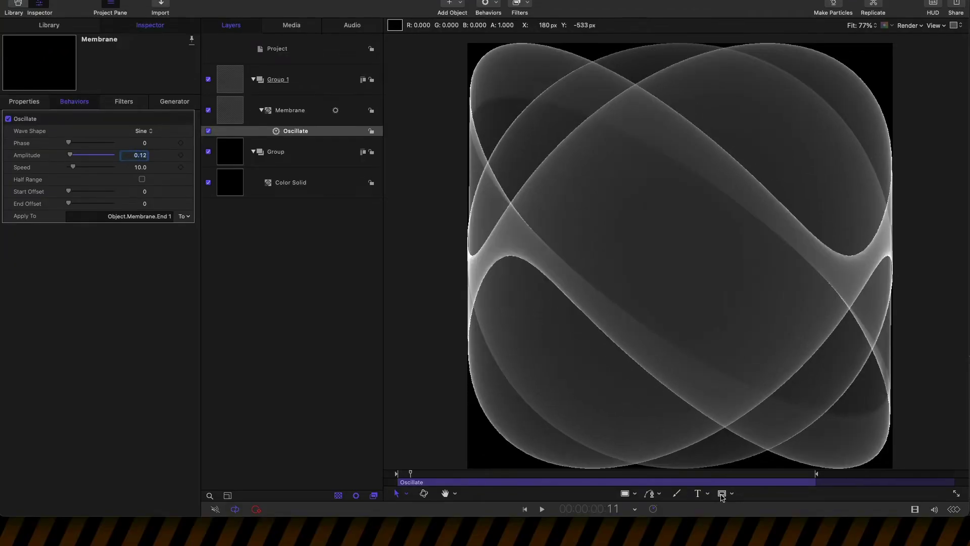
Draw a Rectangle Mask across the middle of the canvas
left_click(723, 523)
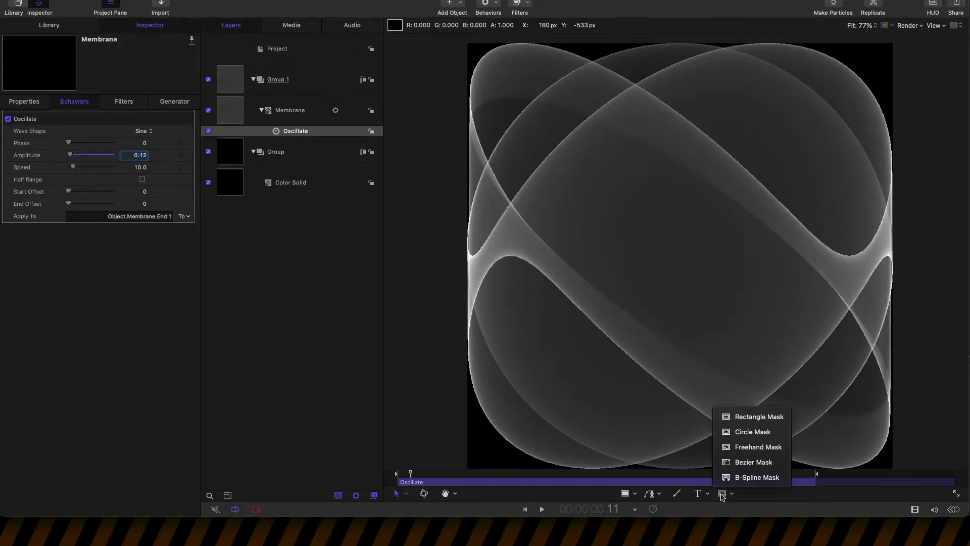
left_click(745, 415)
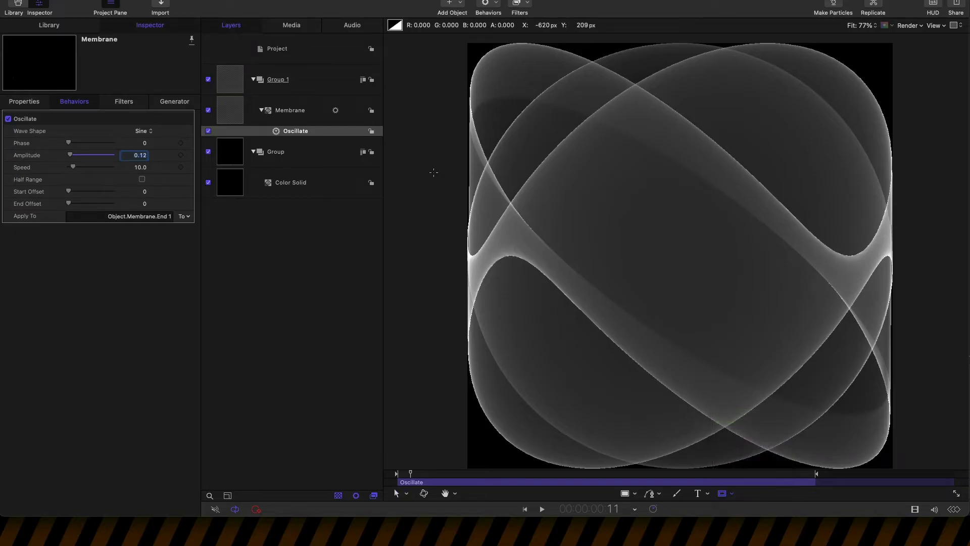
left_click_drag(432, 175, 935, 301)
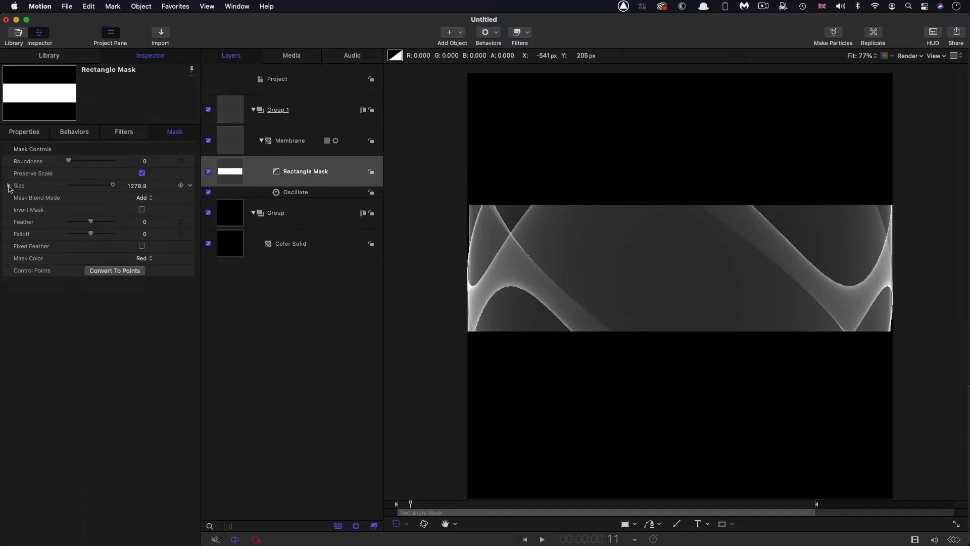
Size the rectangle mask to 1080 × 2500 with Feather -450
left_click(9, 186)
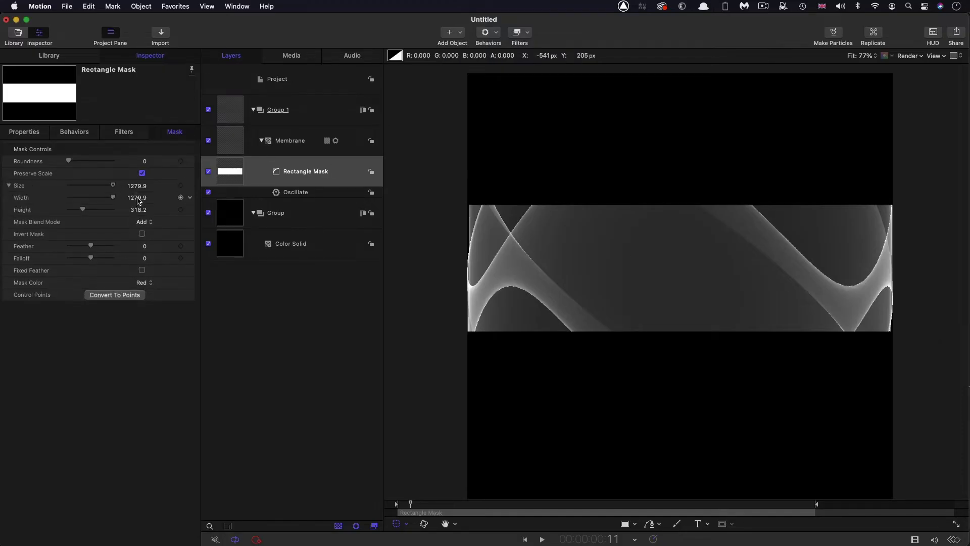
left_click(139, 198)
type("1080")
key("Tab")
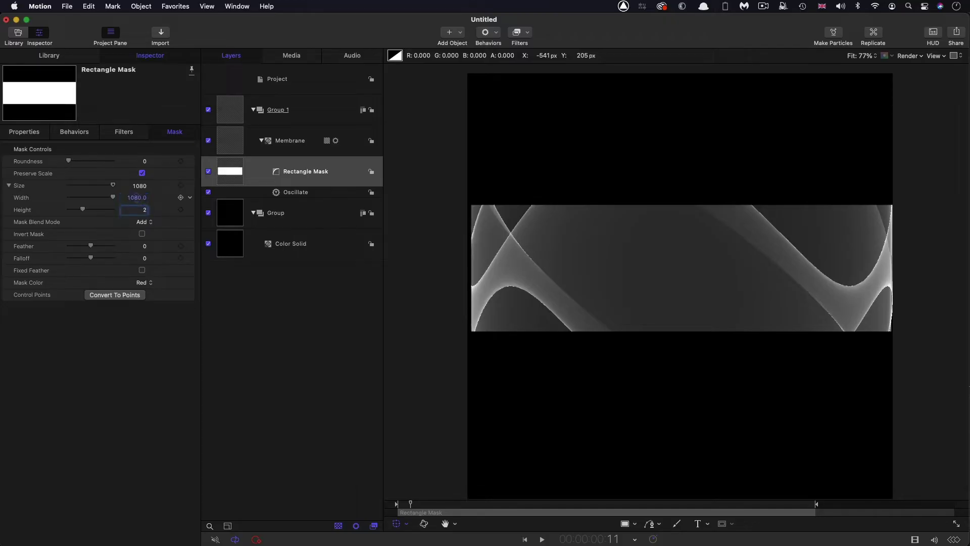
type("2500")
key("Tab")
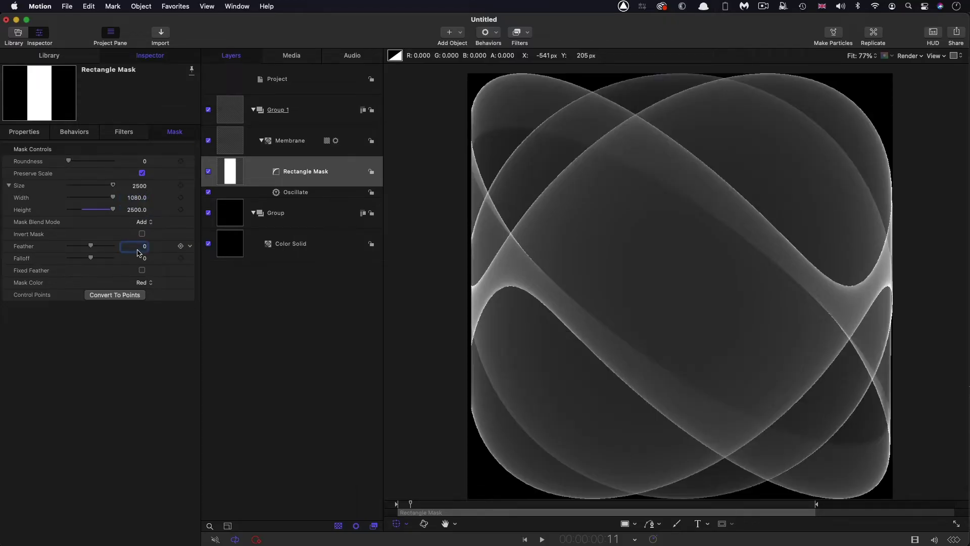
type("-450")
key("Return")
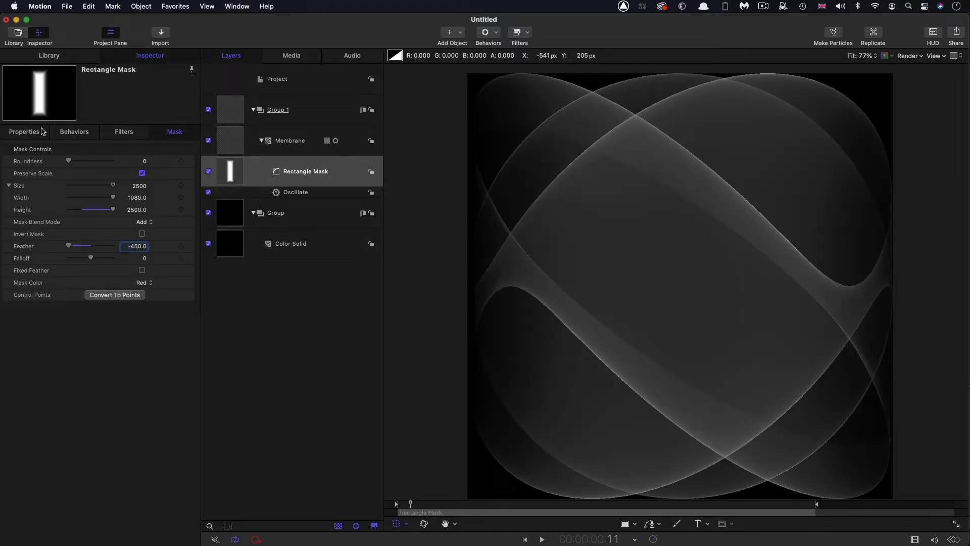
Set the rectangle mask's Anchor Point X to -540
left_click(24, 132)
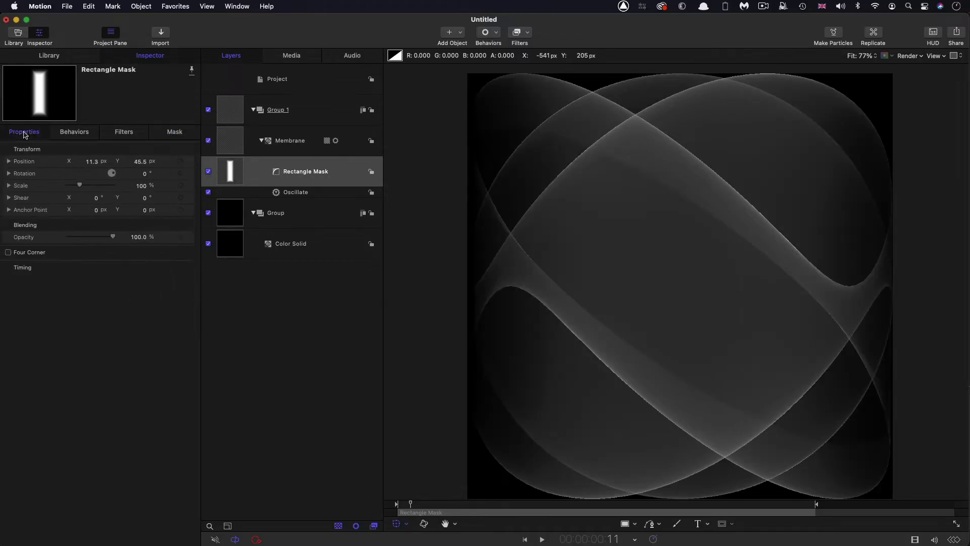
left_click(9, 210)
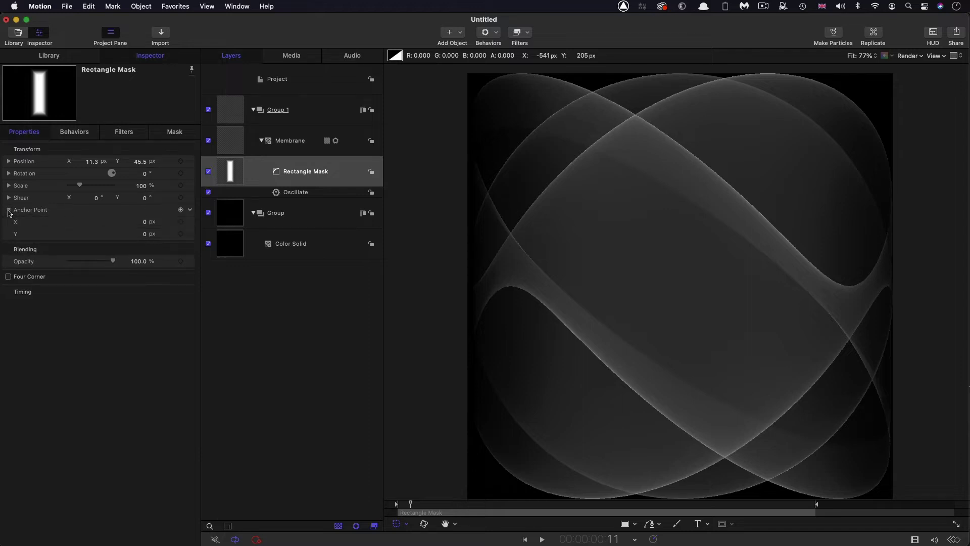
left_click(146, 223)
type("-540")
key("Return")
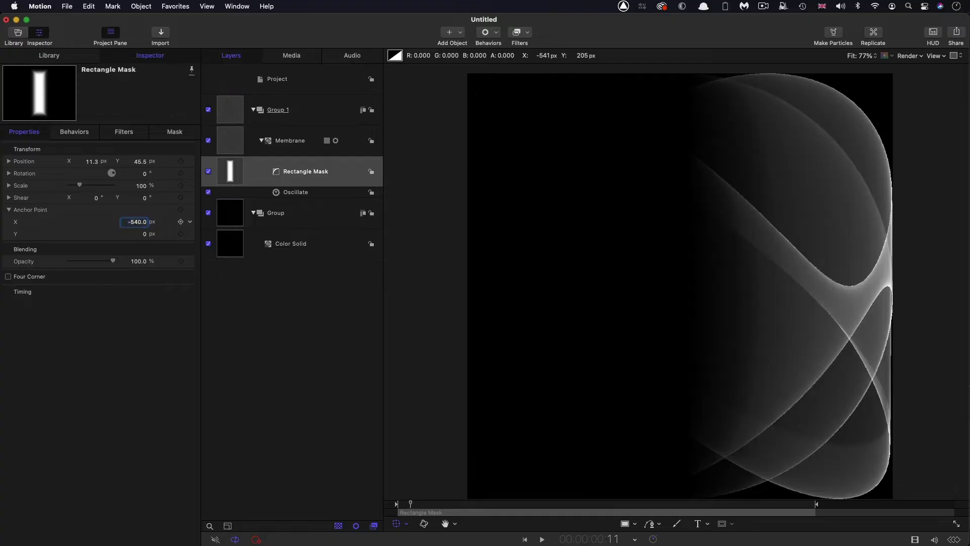
Rotate the mask 45° and position it at 0, 0
left_click(144, 174)
type("45")
key("Return")
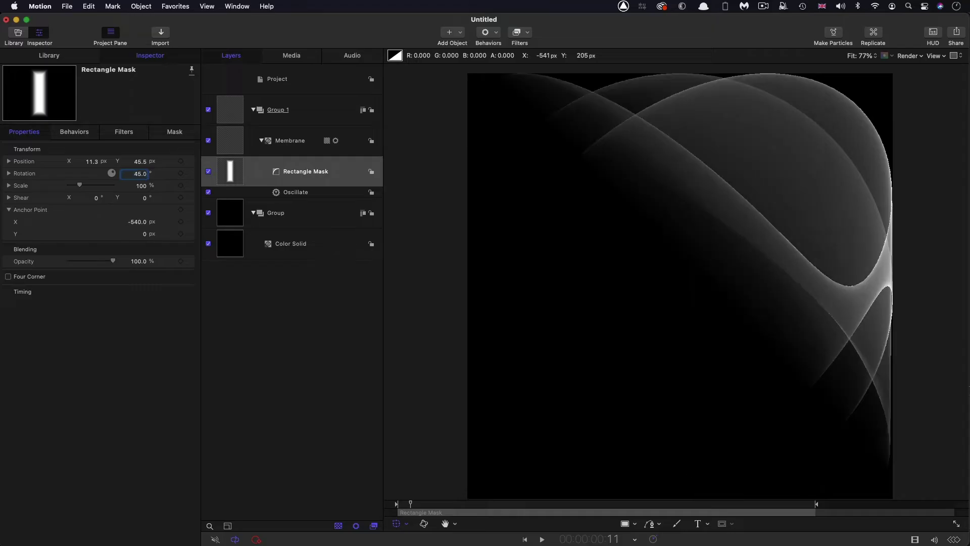
left_click(87, 161)
type("0")
key("Tab")
type("0")
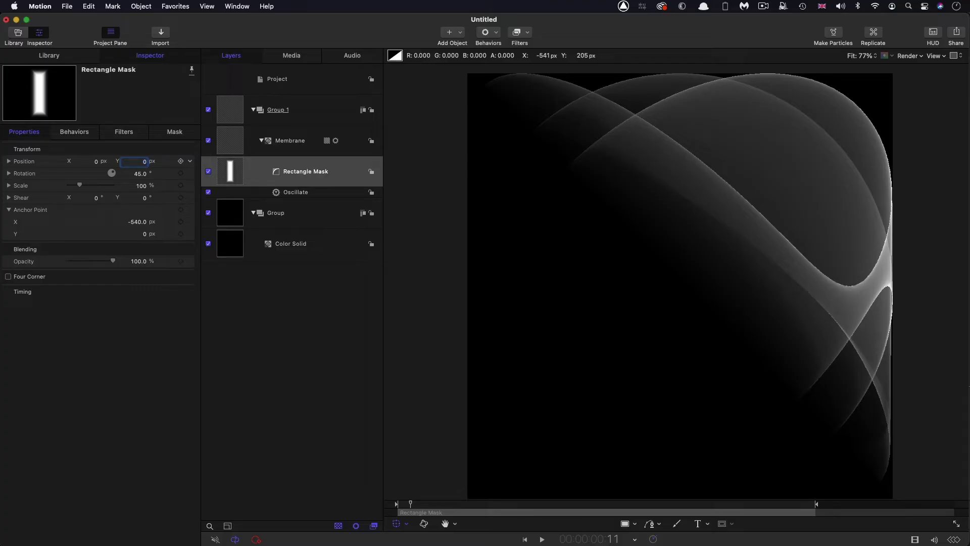
Scale the Membrane to 50% and return the playhead to the start
left_click(238, 139)
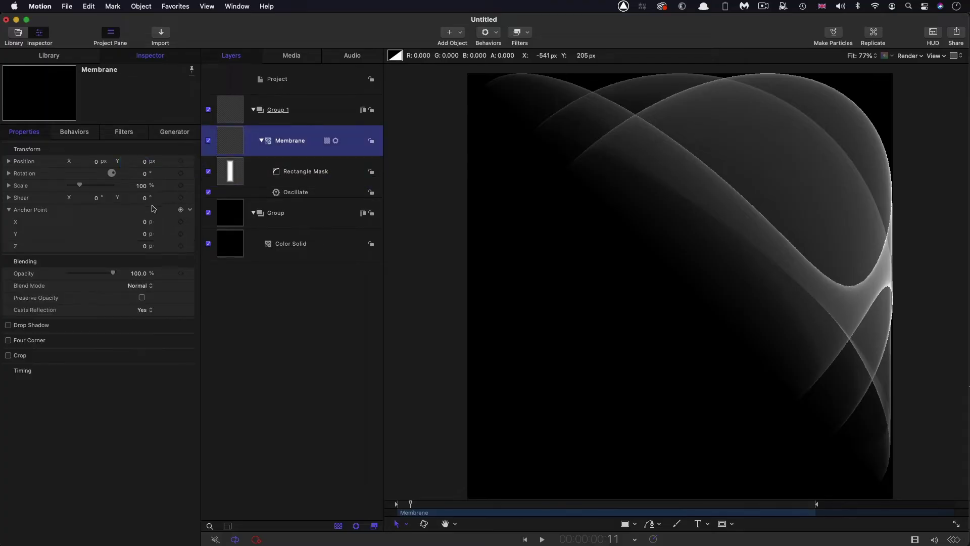
left_click(142, 185)
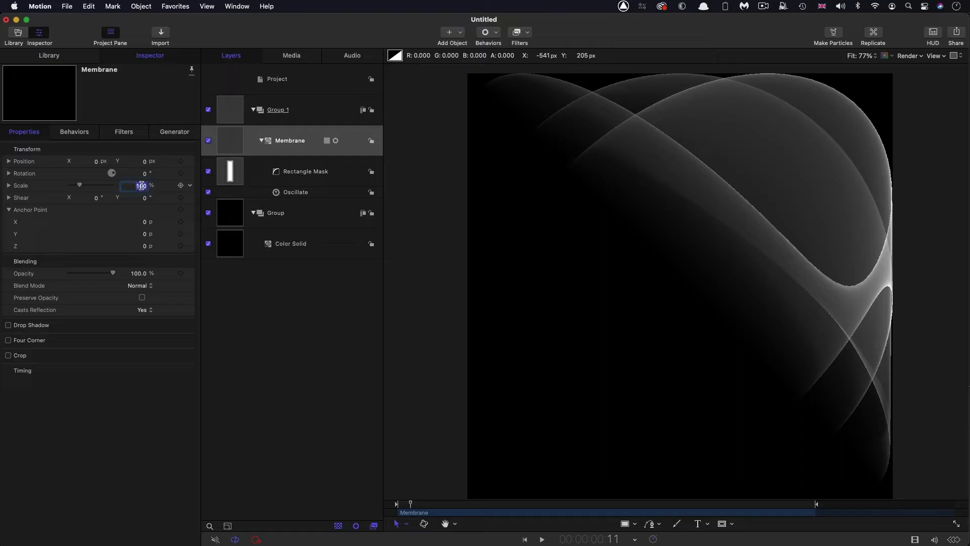
type("50")
key("Return")
left_click(225, 151)
key("Home")
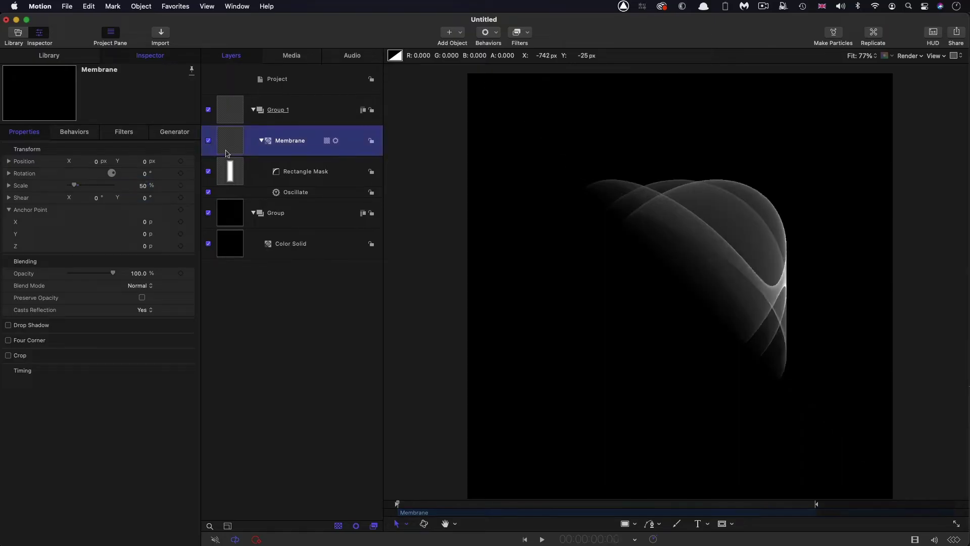
Replicate the Membrane in a Spiral shape with radius 125
left_click(143, 5)
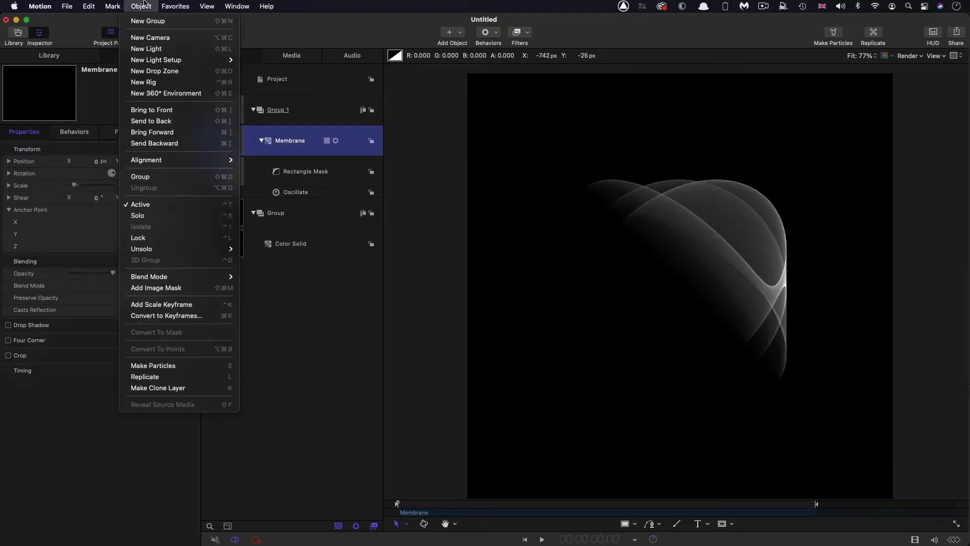
left_click(163, 381)
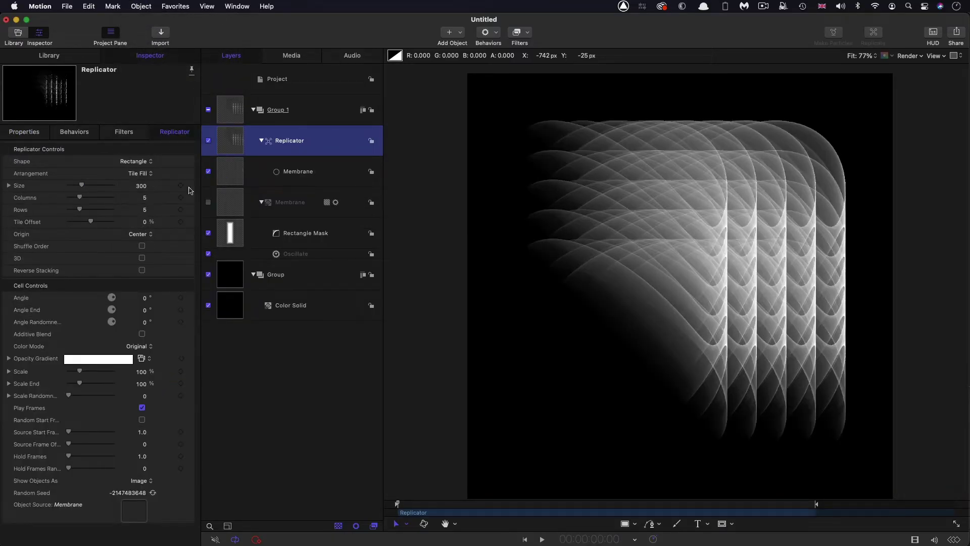
left_click(136, 163)
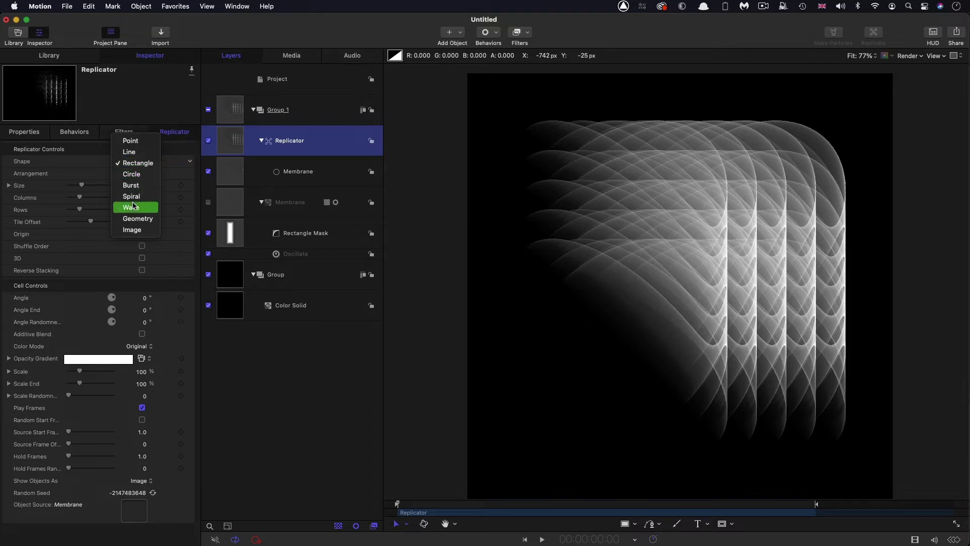
left_click(137, 197)
left_click(140, 174)
type("125")
key("Tab")
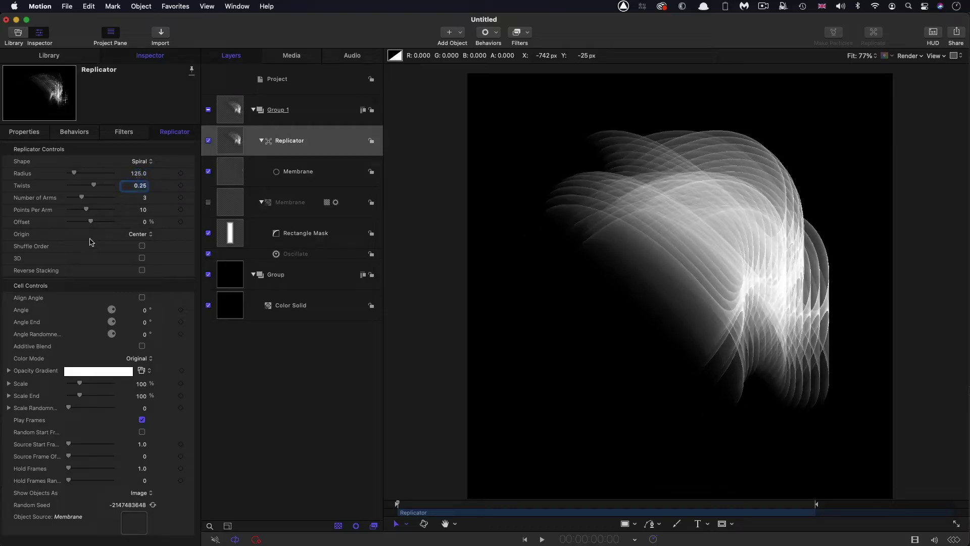
Enable Align Angle and Additive Blend, set Source Frame Offset 10, and scrub to check
left_click(142, 297)
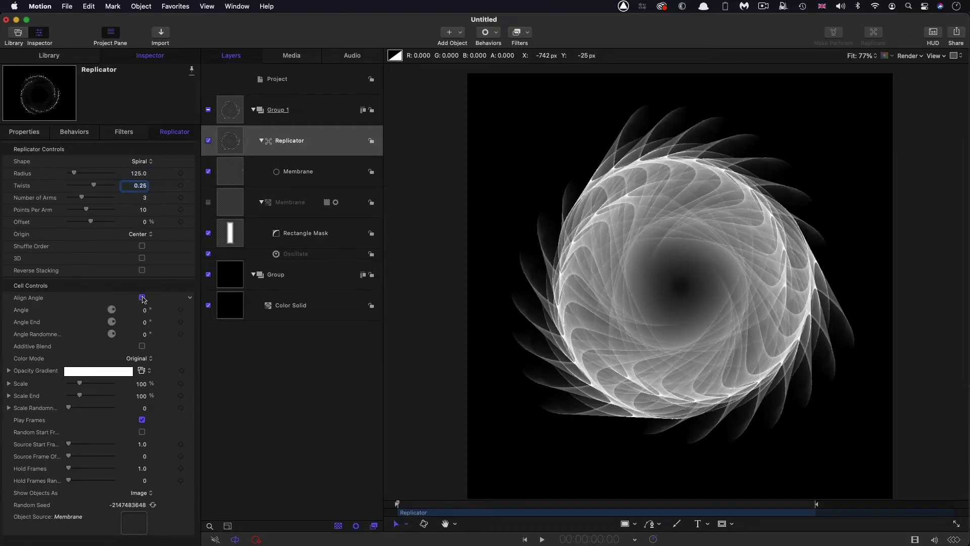
left_click(142, 346)
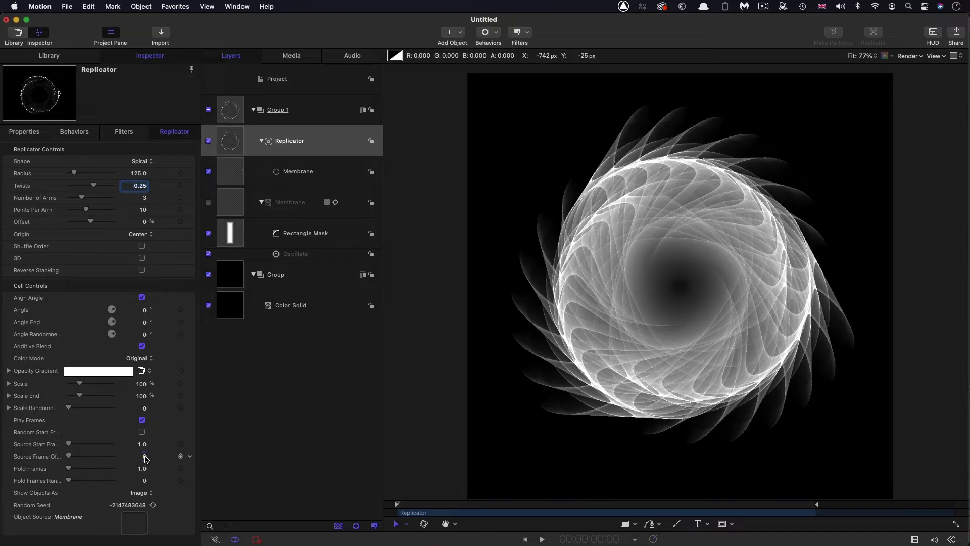
left_click(146, 456)
type("10")
key("Return")
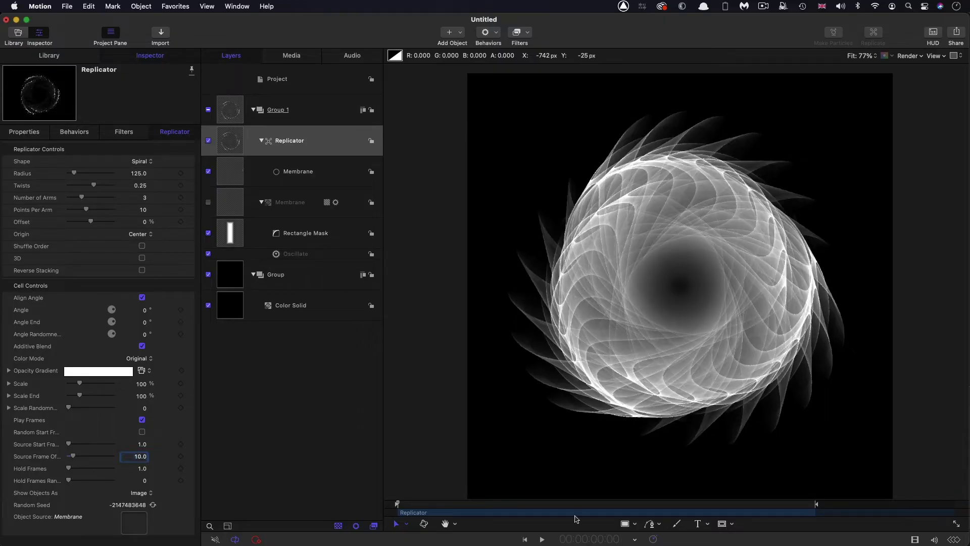
left_click_drag(504, 505, 820, 518)
key("space")
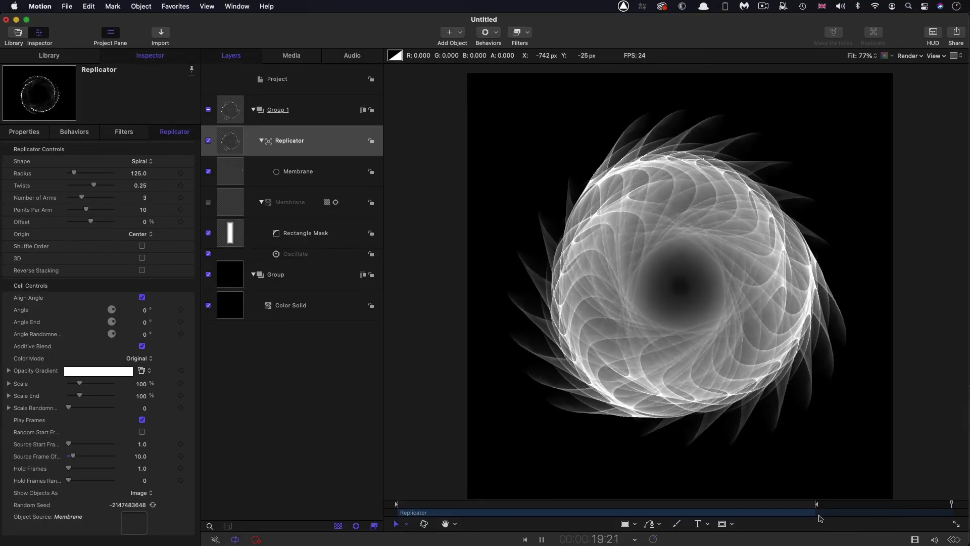
left_click(781, 504)
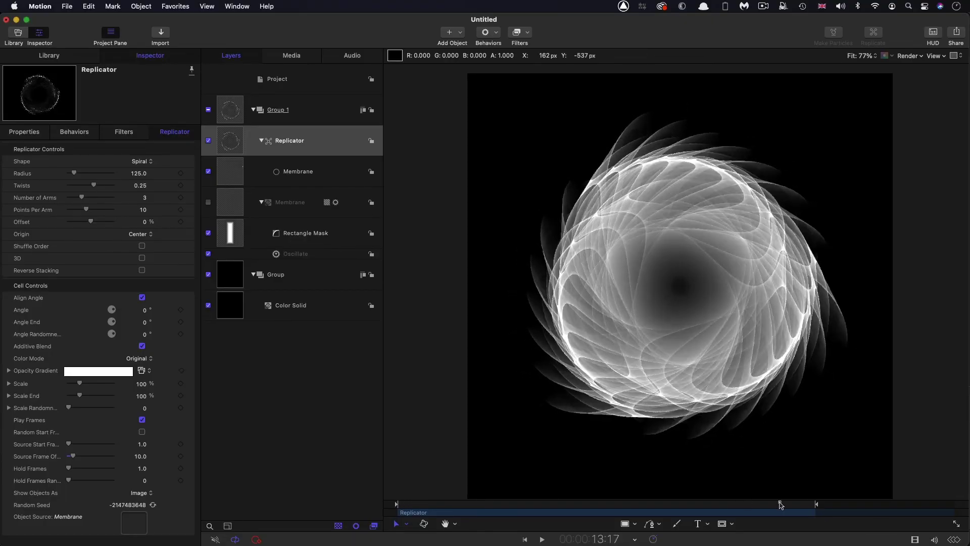
left_click_drag(781, 504, 786, 505)
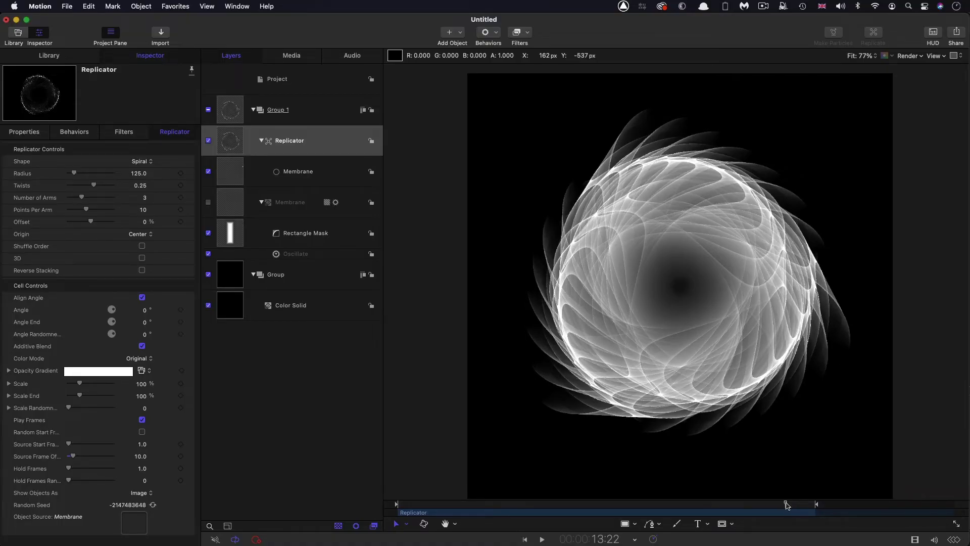
left_click_drag(786, 505, 704, 509)
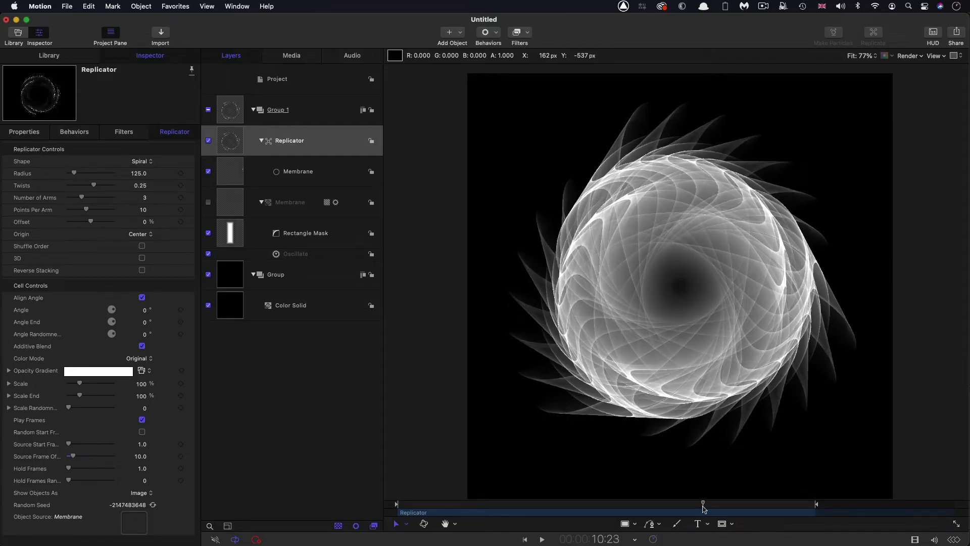
Draw a Circle Mask on Group 1 out from the vortex centre
left_click(233, 107)
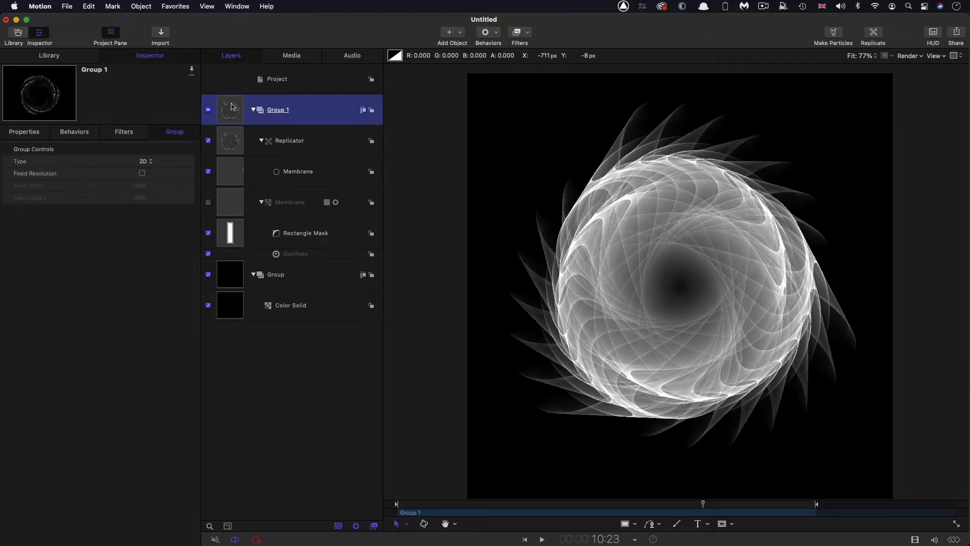
left_click(733, 525)
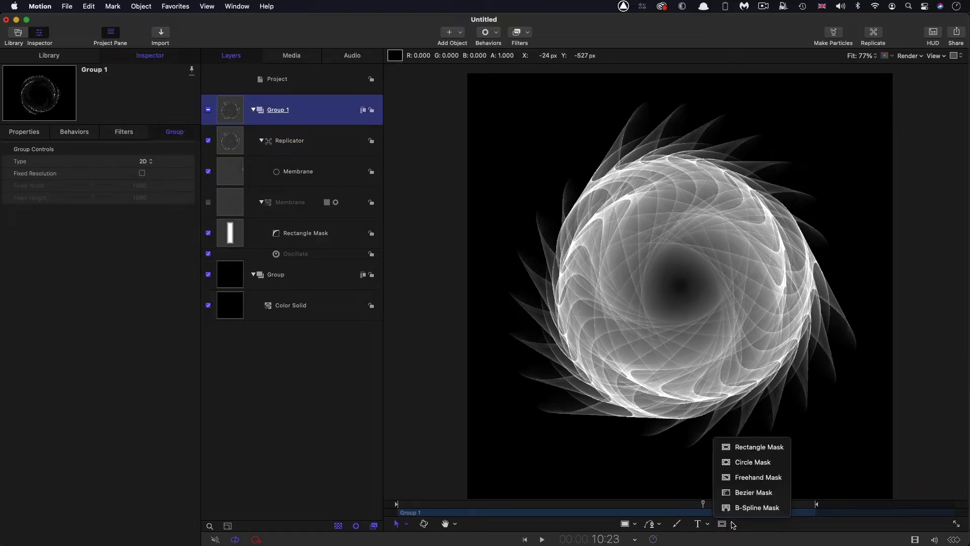
left_click(748, 463)
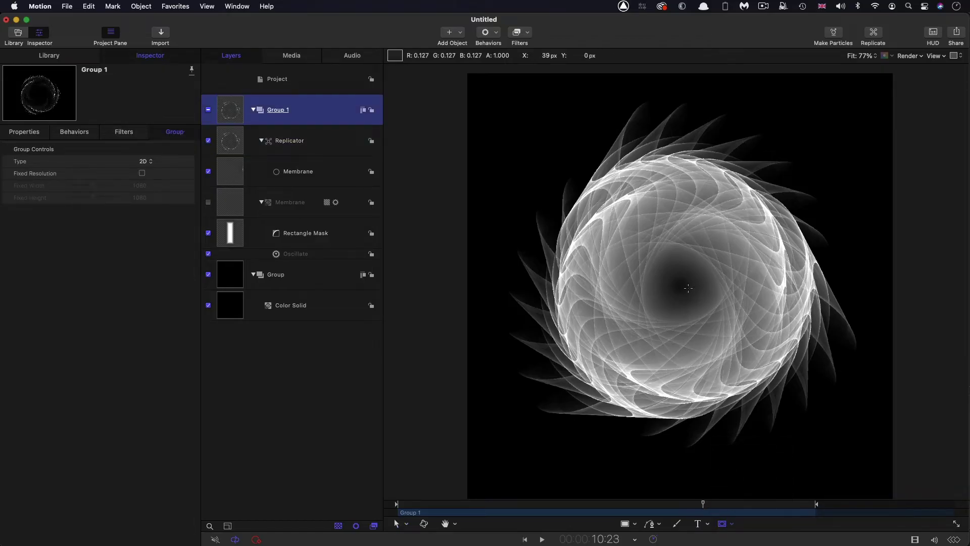
left_click_drag(682, 286, 795, 417)
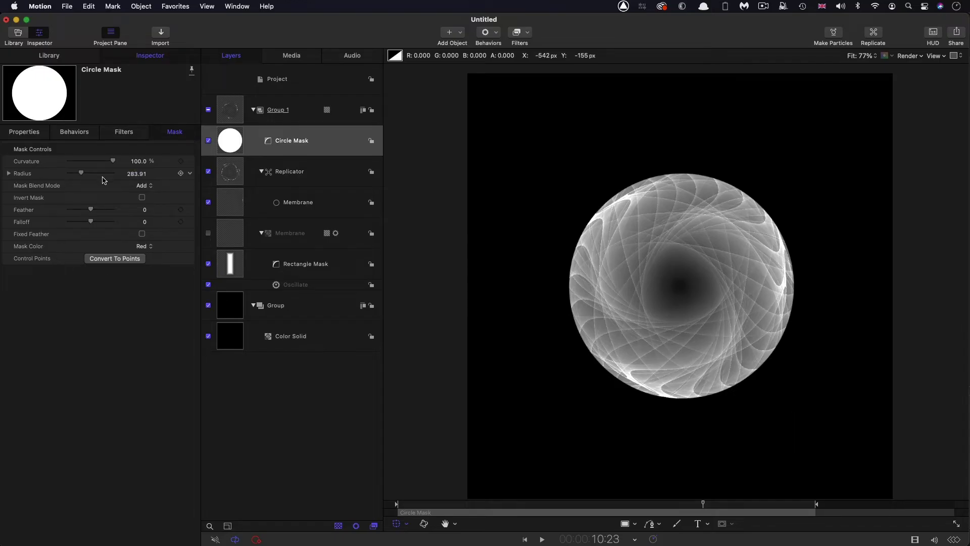
Give the circle mask radius 260 and feather -5, and invert it
left_click(132, 173)
type("260")
left_click(137, 210)
type("-5")
key("Return")
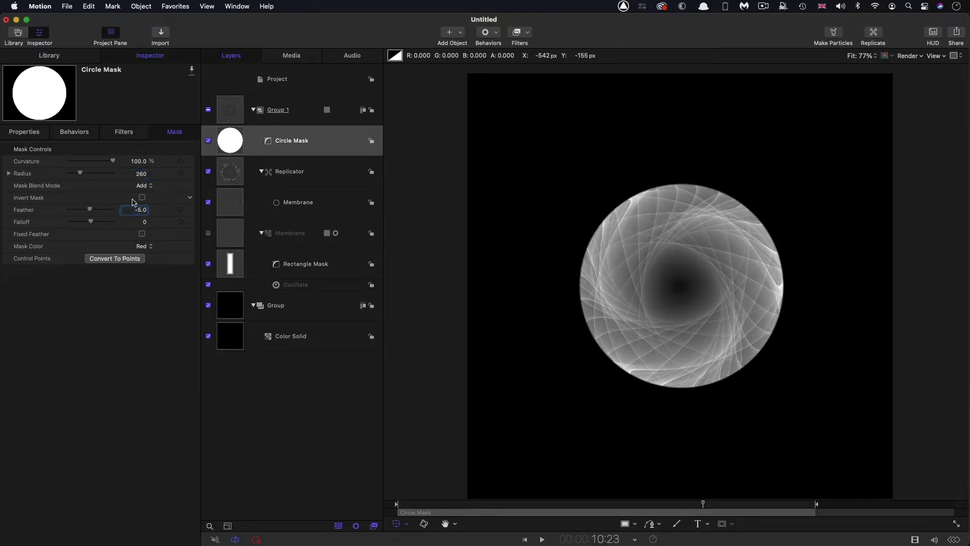
left_click(142, 198)
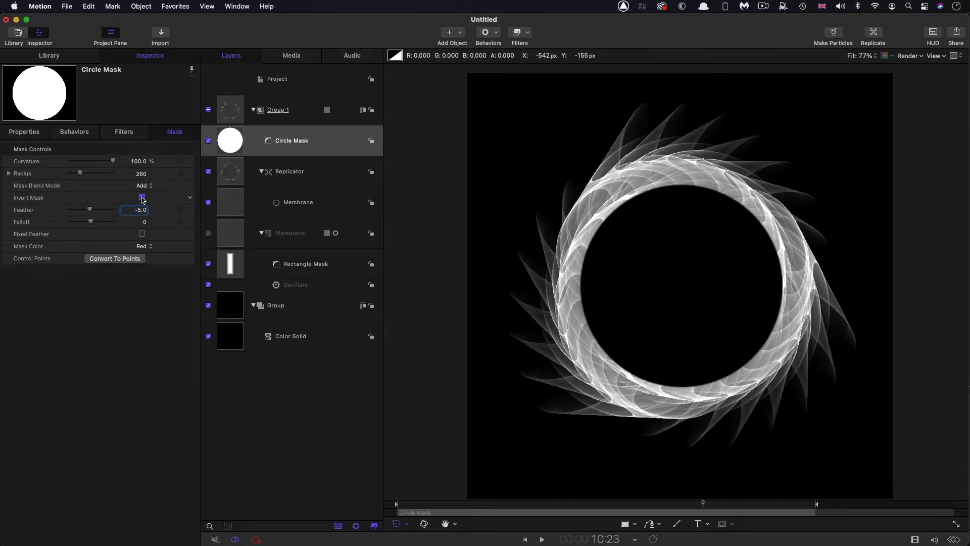
Reset the circle mask's transform and enlarge its radius to 280
left_click(24, 132)
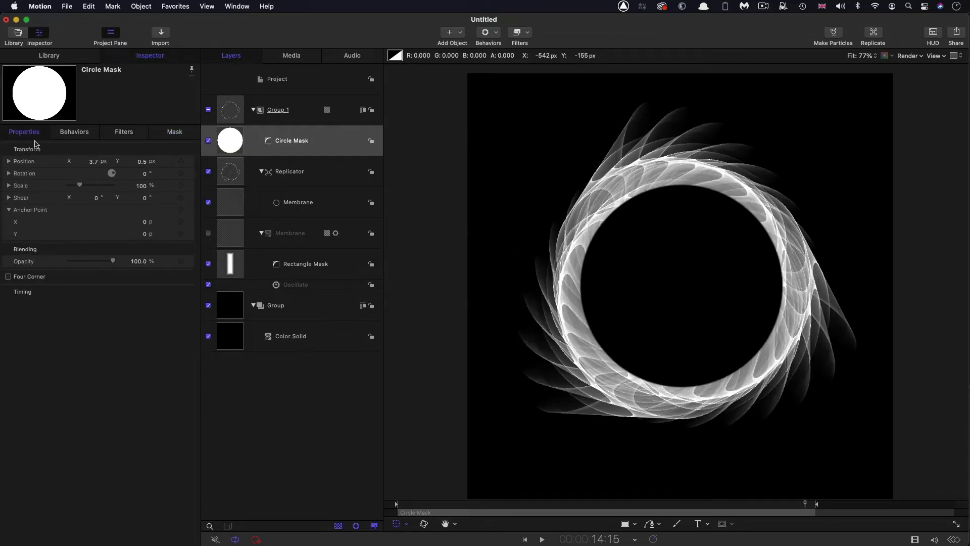
right_click(75, 148)
left_click(107, 151)
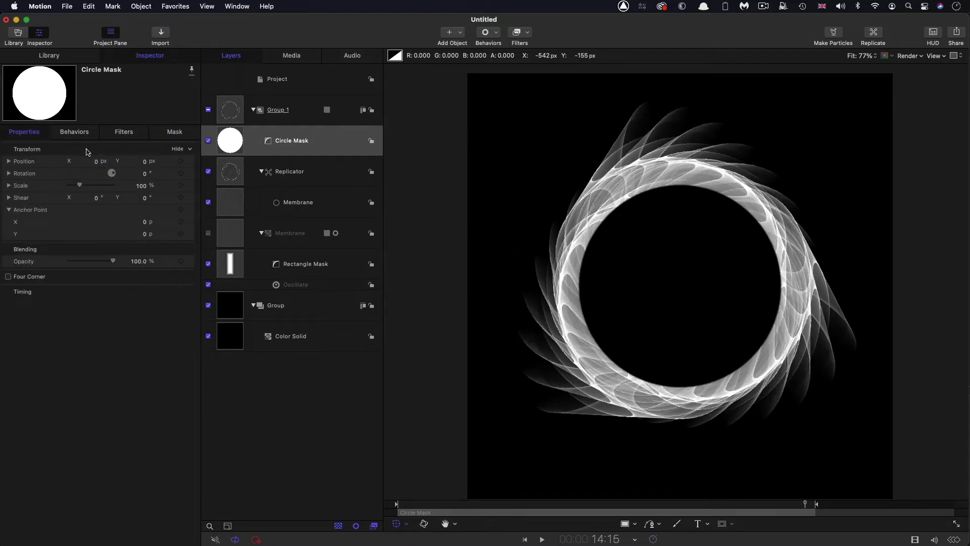
left_click(231, 141)
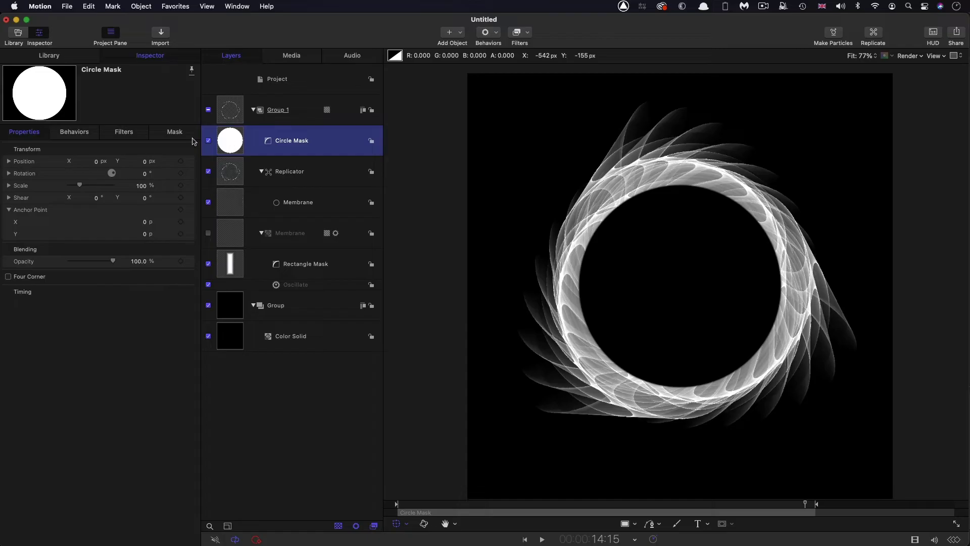
left_click(175, 133)
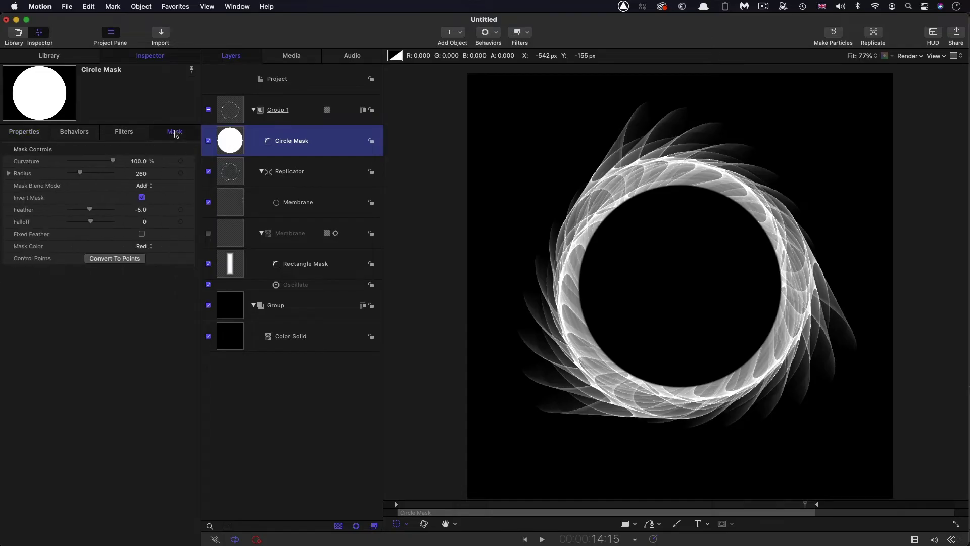
left_click(141, 174)
type("280")
key("Return")
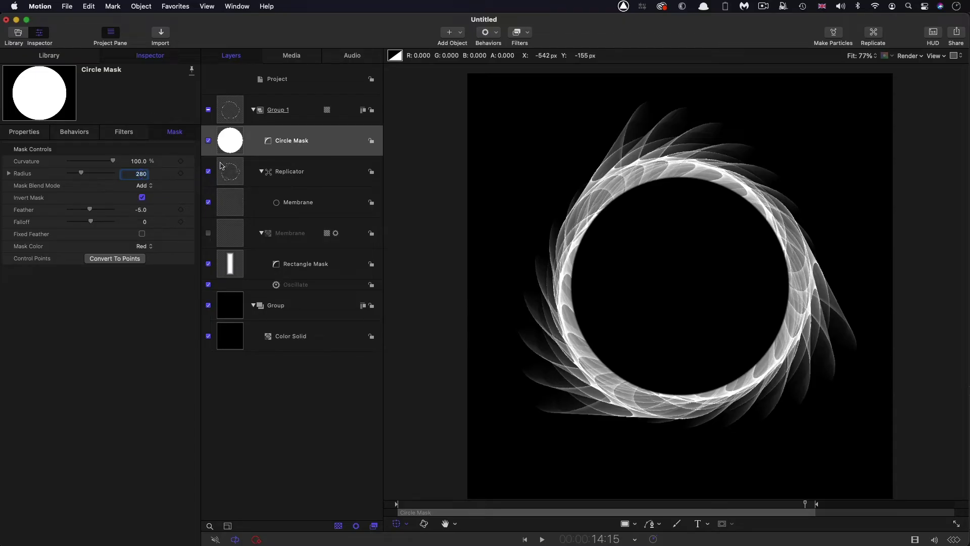
Colour the Replicator particles from a colour range using the Smokey Mountains gradient preset
left_click(232, 173)
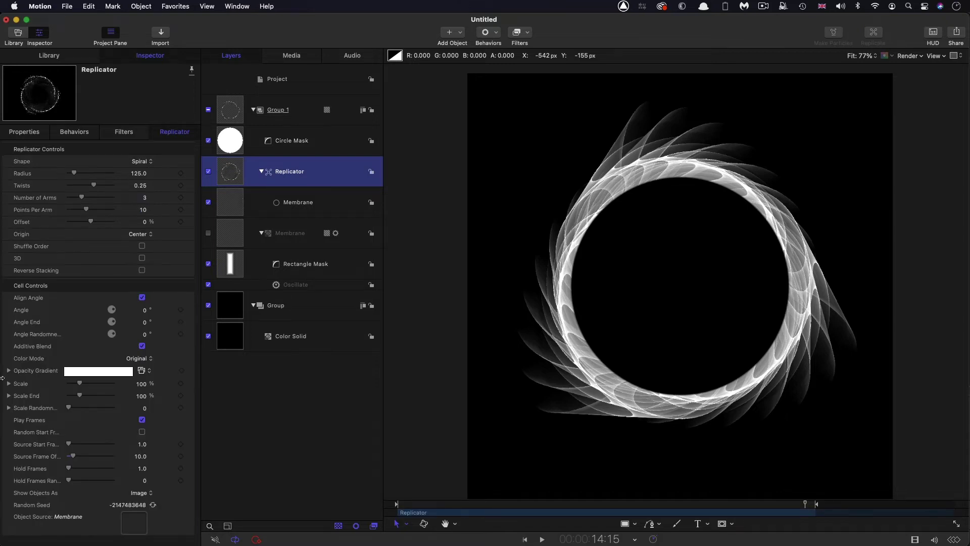
left_click(132, 358)
left_click(152, 394)
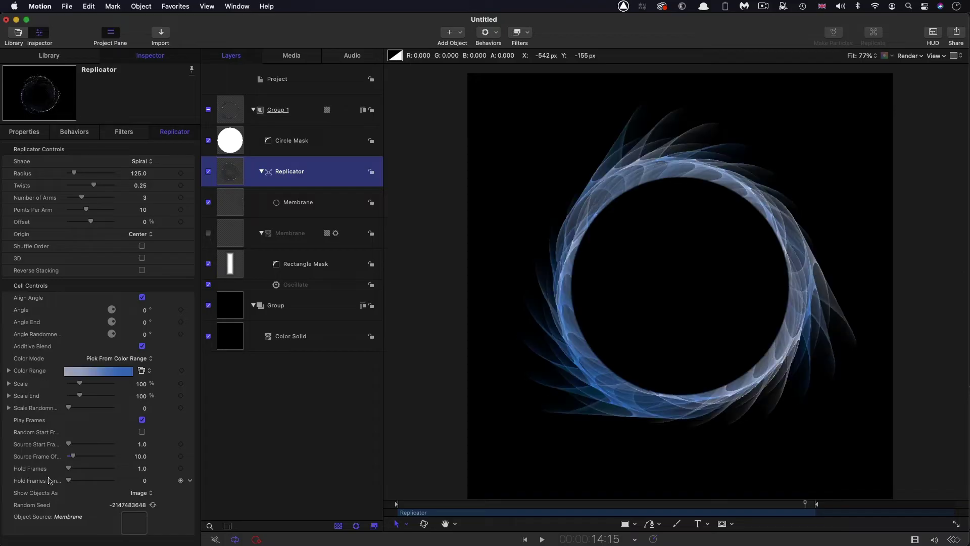
left_click(141, 370)
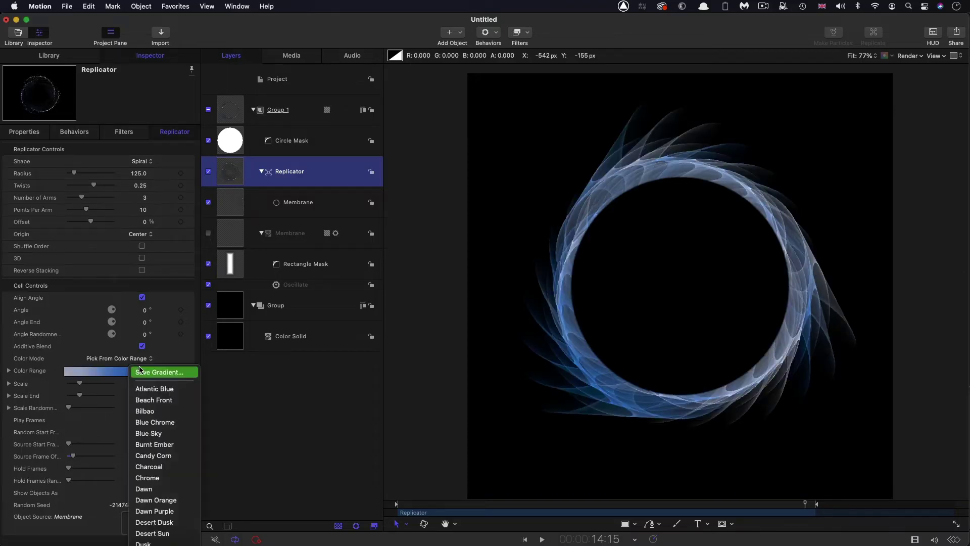
scroll(146, 388, "down", 10)
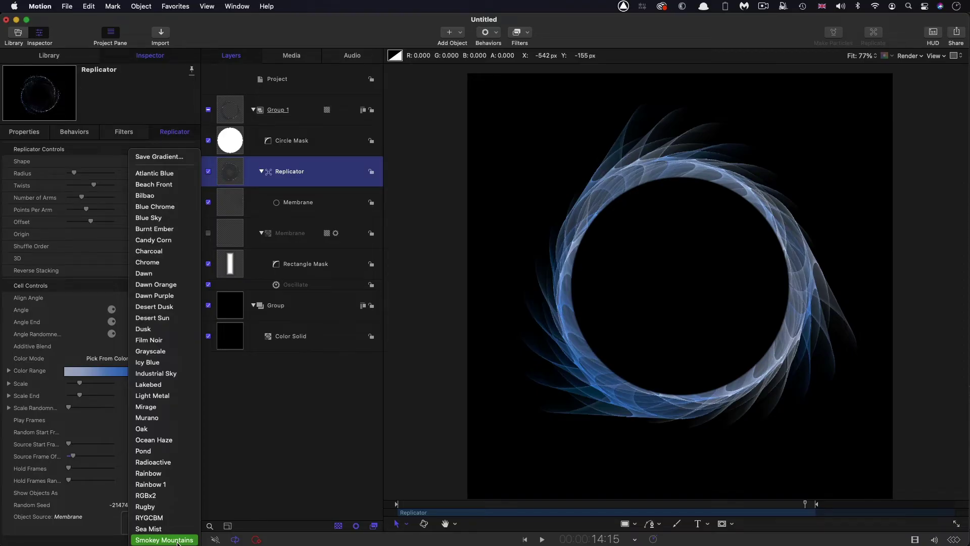
left_click(177, 540)
Rewind the playhead and play the animation to preview the grey ring
left_click(526, 504)
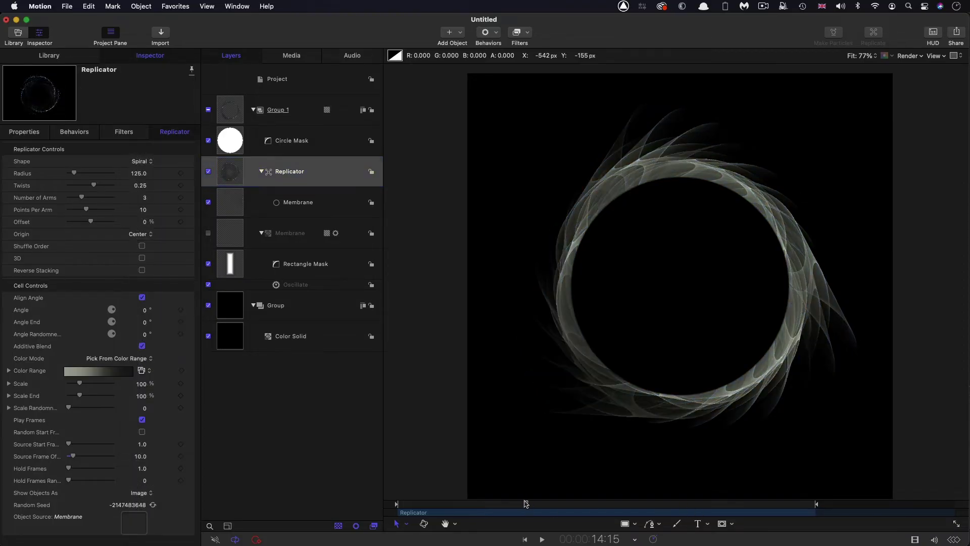
left_click(475, 504)
key("space")
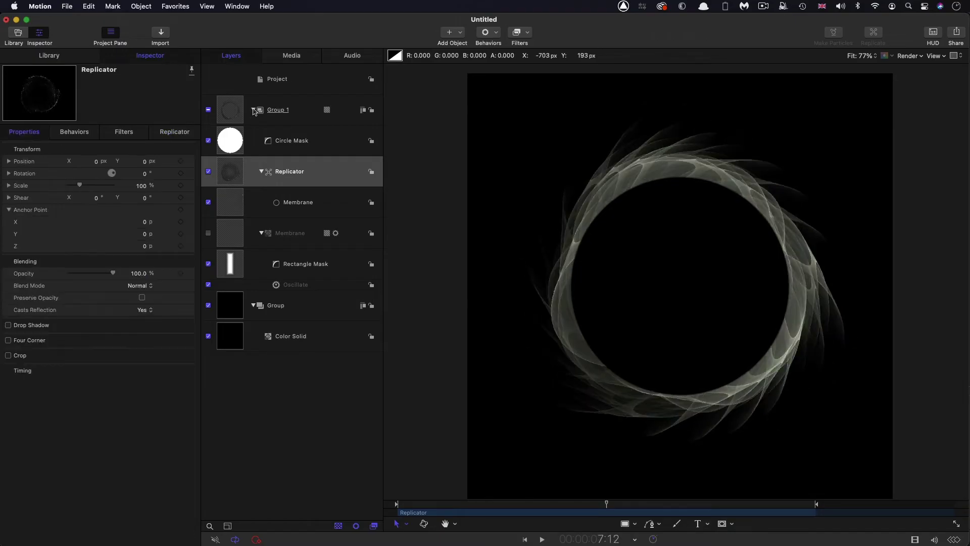
Collapse Group 1 and duplicate it as Group 1 copy
left_click(254, 110)
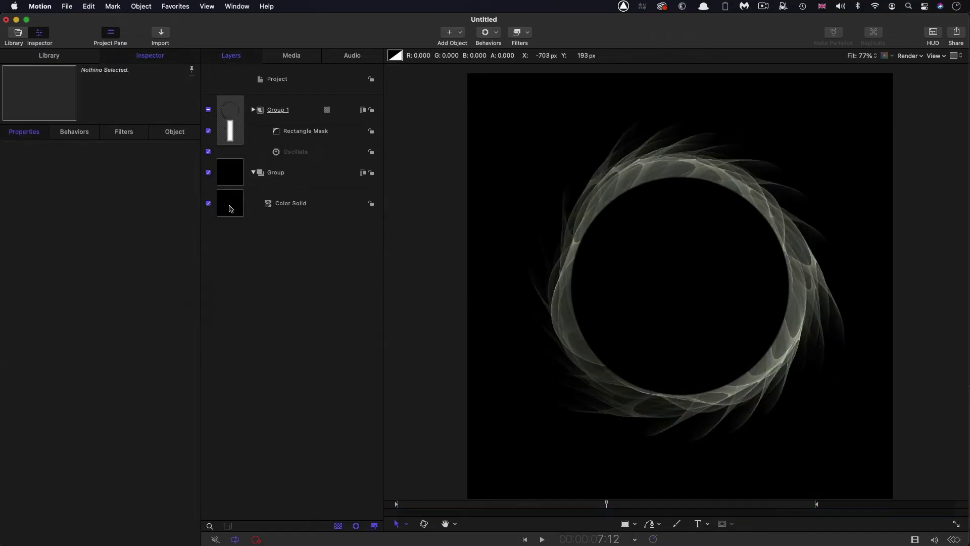
left_click(229, 112)
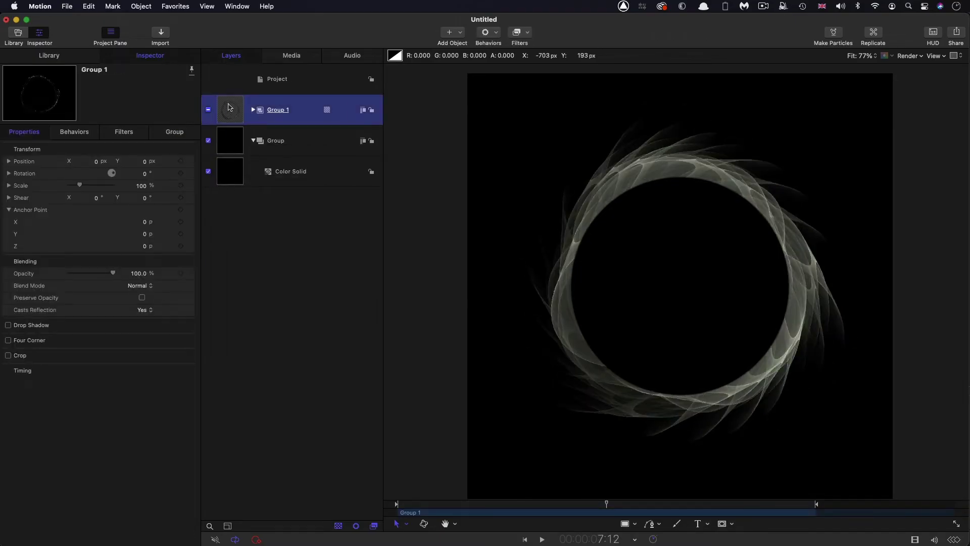
right_click(229, 107)
left_click(252, 143)
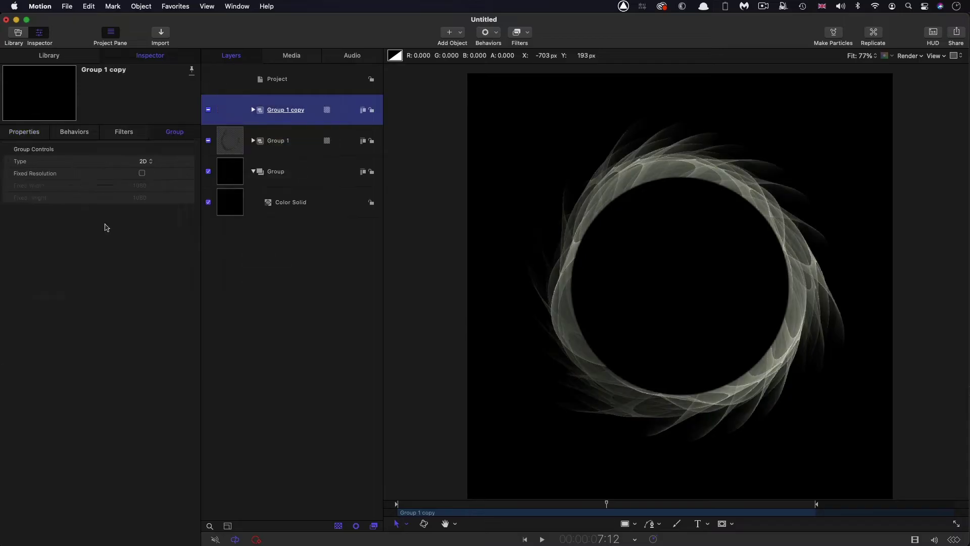
Scale Group 1 copy to 75%, rotate it 180° on Y, and preview
left_click(25, 132)
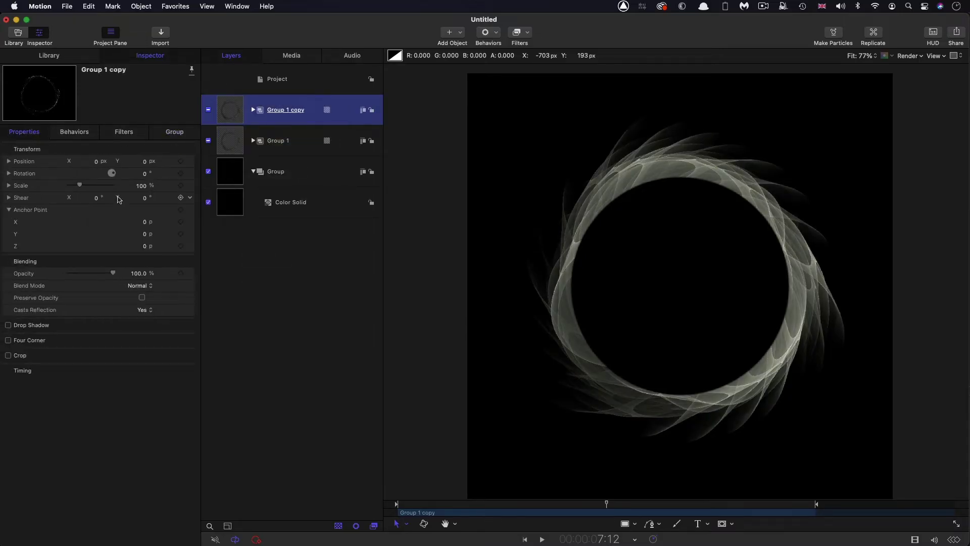
left_click(143, 186)
type("75")
key("Return")
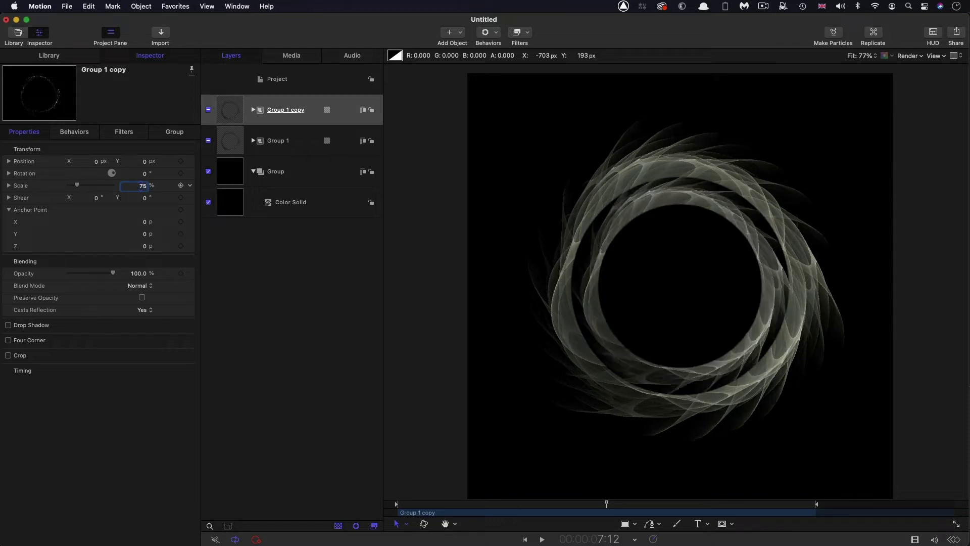
left_click(8, 173)
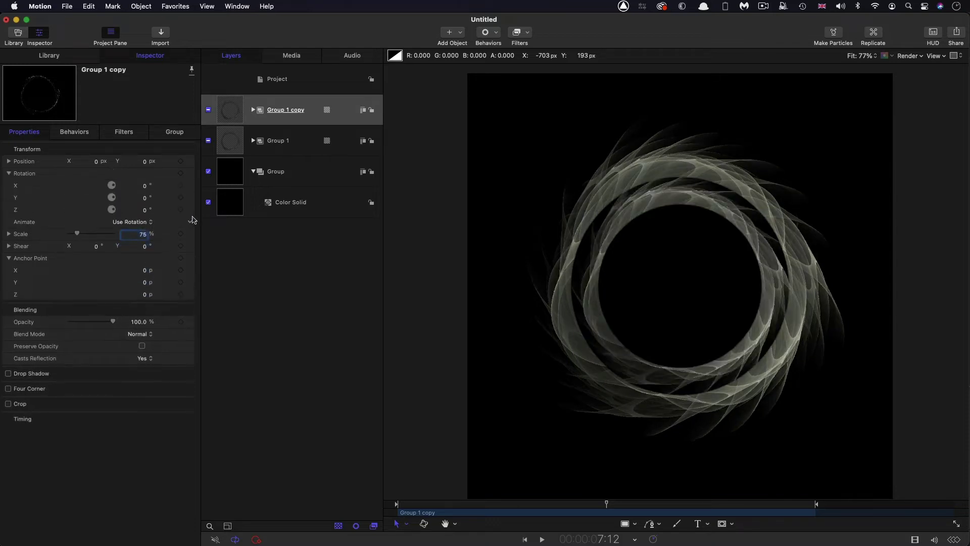
left_click(145, 198)
type("180")
key("Return")
key("space")
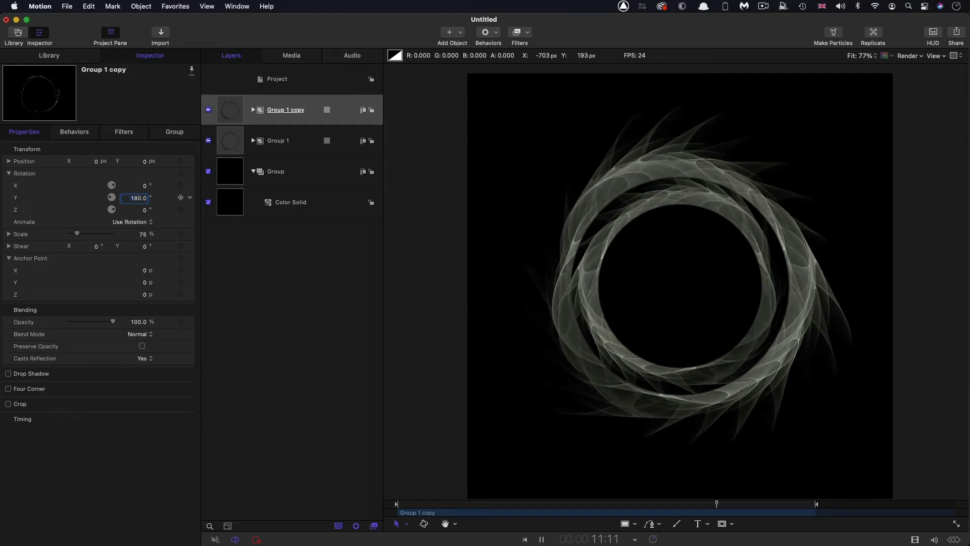
Stop playback and duplicate Group 1 copy into Group 1 copy 1
left_click(229, 110)
right_click(229, 109)
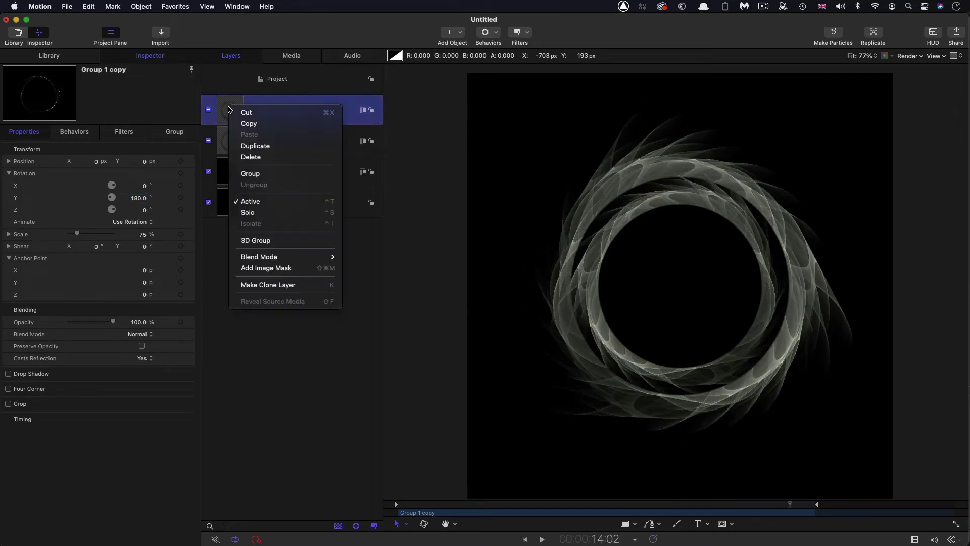
left_click(256, 146)
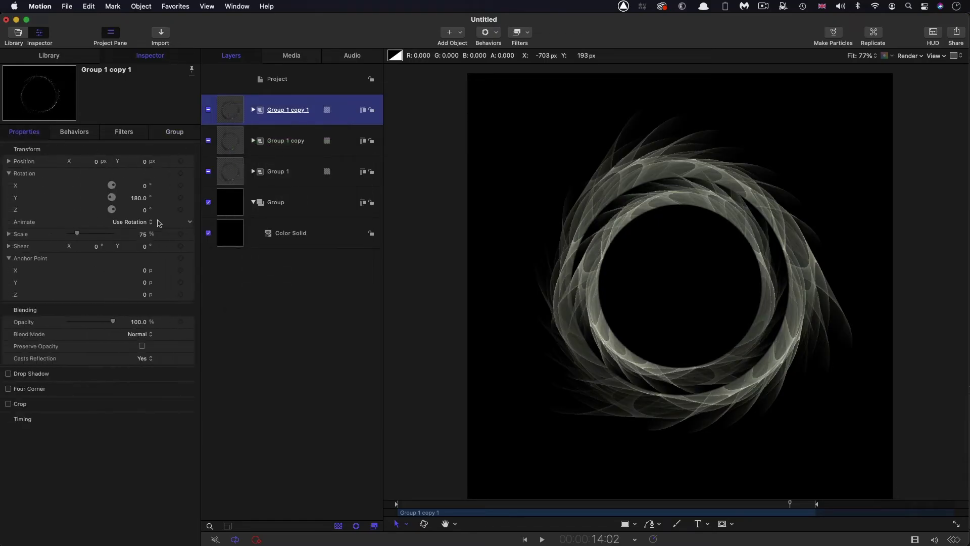
Set the new ring to 55% scale, Y rotation 0°, Z rotation 45°
left_click(143, 235)
type("55")
key("Return")
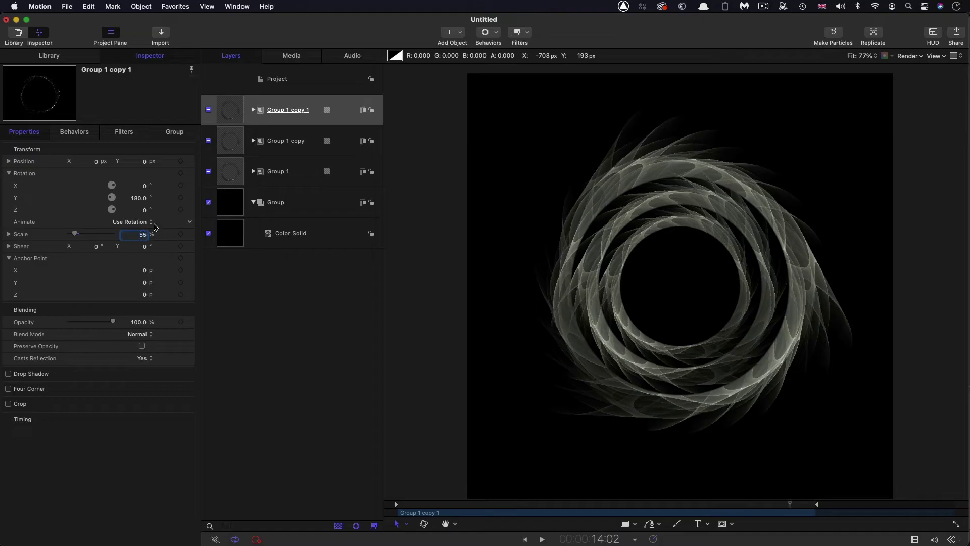
left_click(136, 198)
type("0")
key("Return")
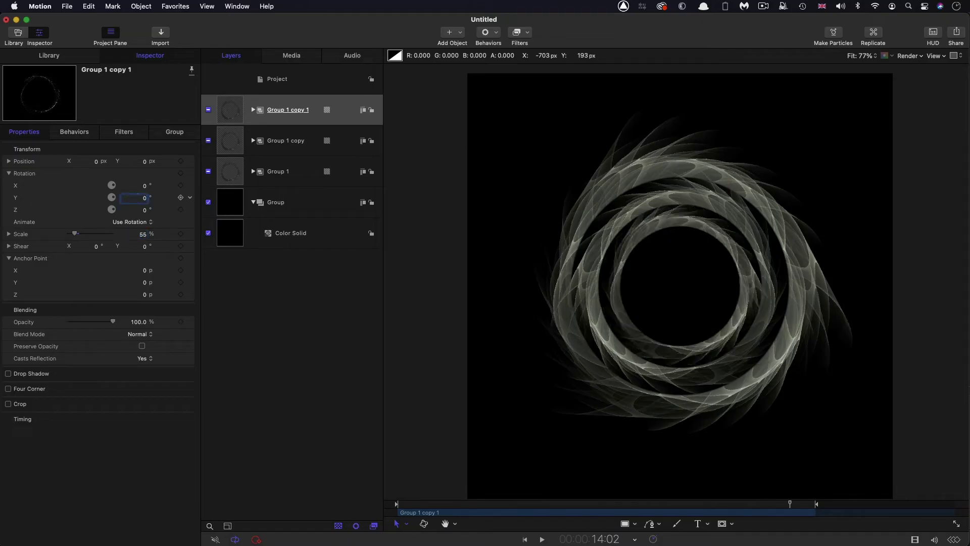
key("Tab")
key("Return")
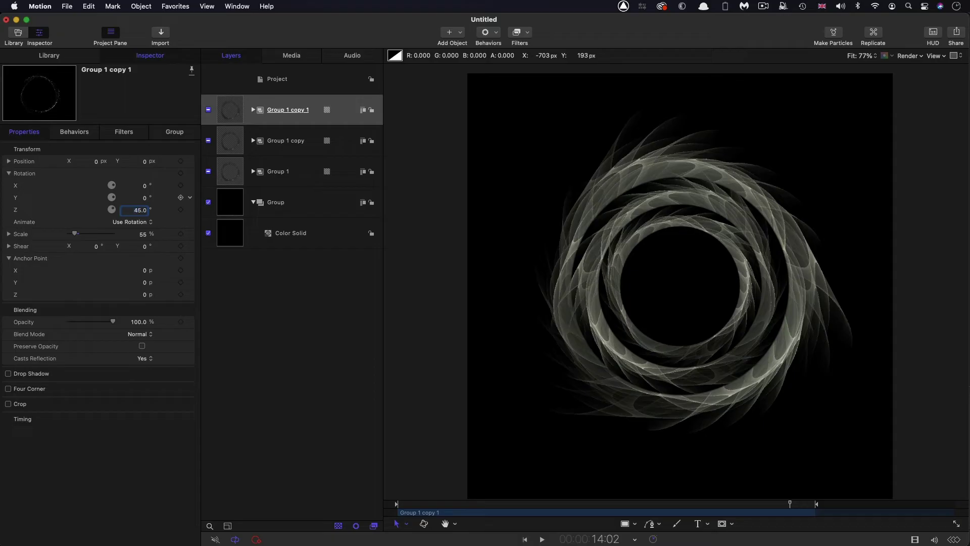
Duplicate Group 1 copy 1, set the copy to 37% scale and Y 180°, then preview
right_click(230, 108)
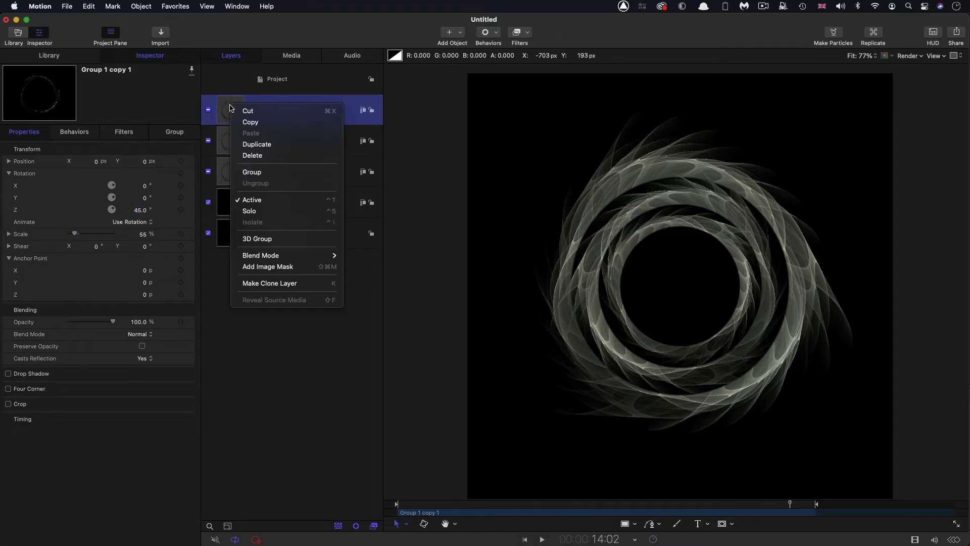
left_click(261, 145)
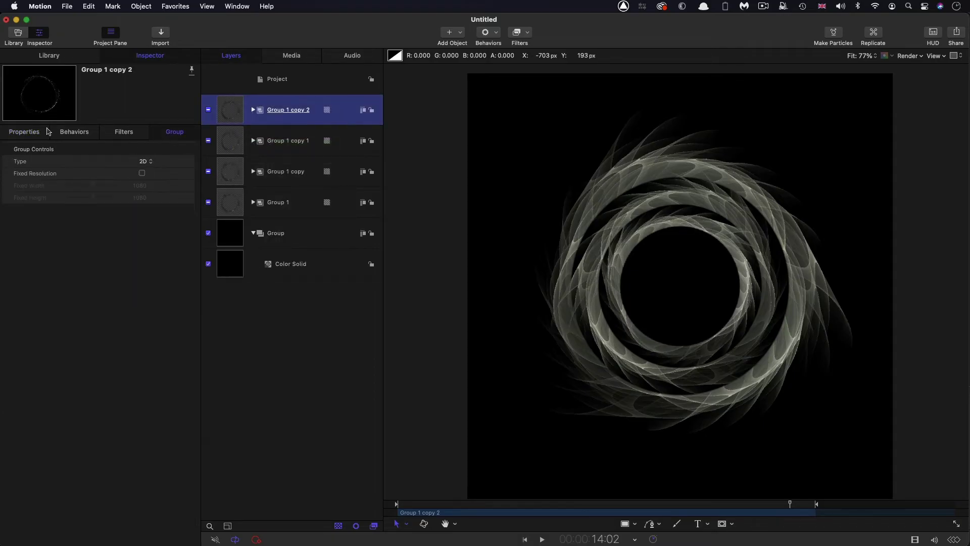
left_click(143, 234)
type("37")
key("Return")
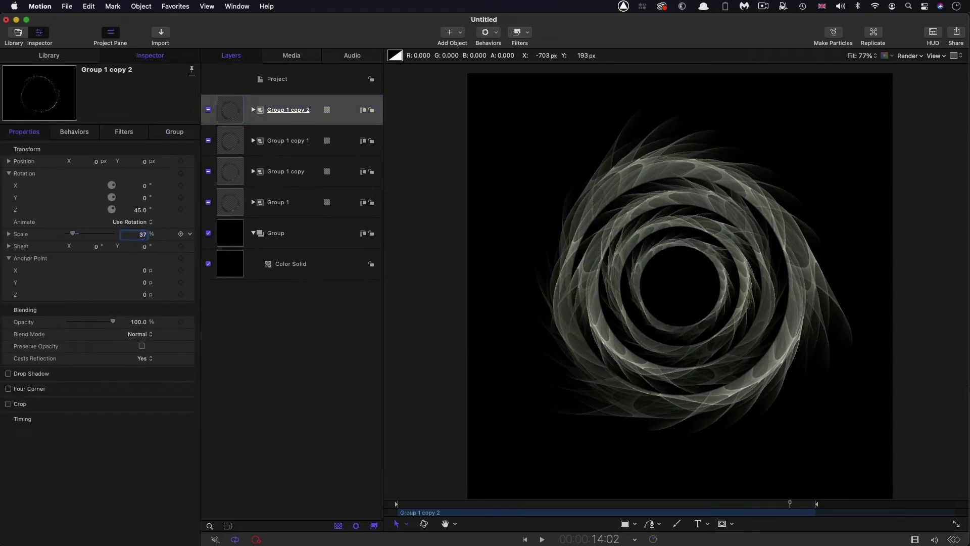
key("shift+Tab")
key("shift+Tab")
type("180")
key("Return")
key("space")
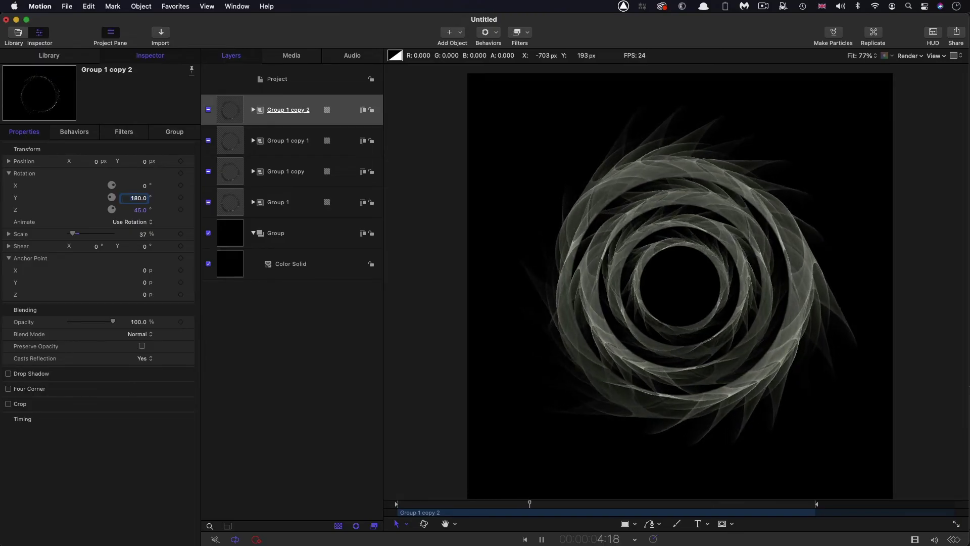
key("space")
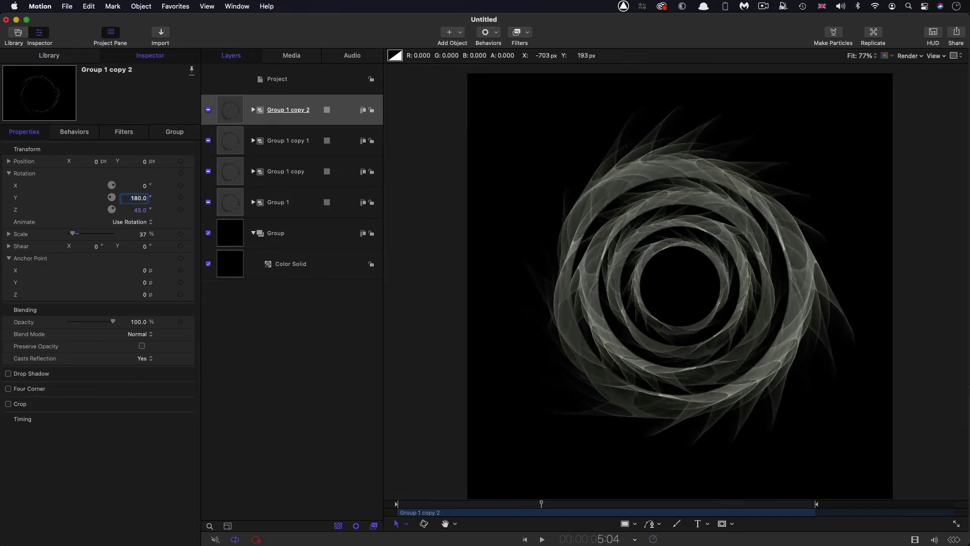
Create Group 2 and drag Group 1 copy 2 through Group 1 into it
left_click(141, 6)
left_click(141, 22)
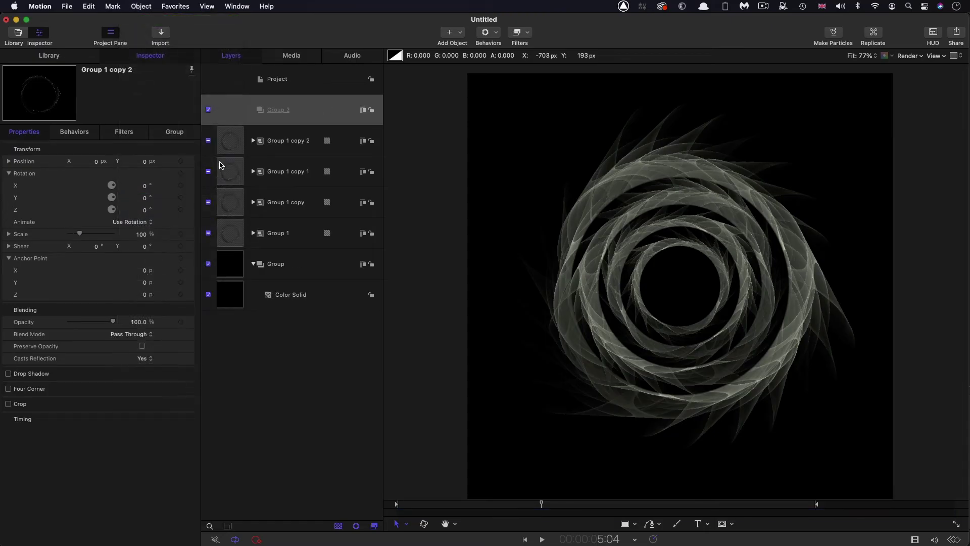
left_click(236, 140)
left_click(236, 237, "shift")
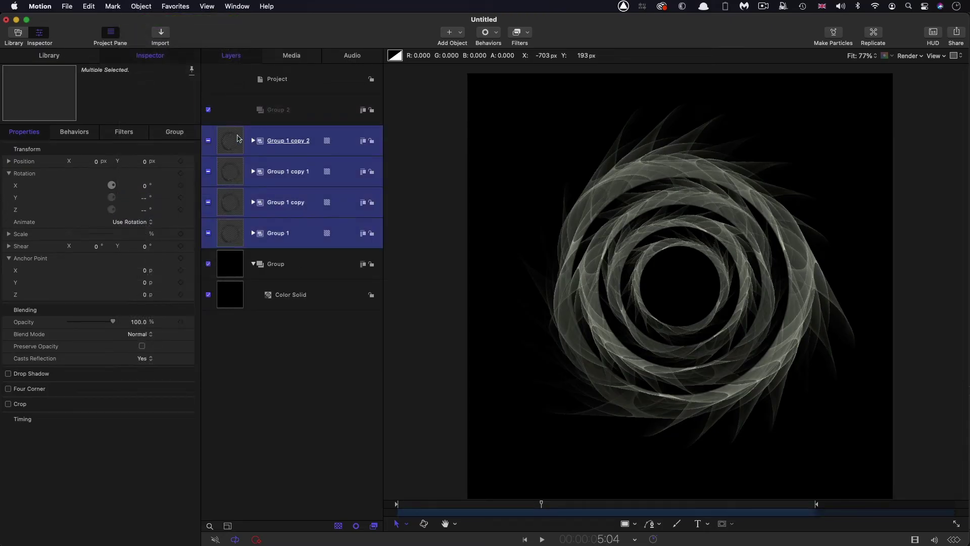
left_click_drag(237, 139, 292, 112)
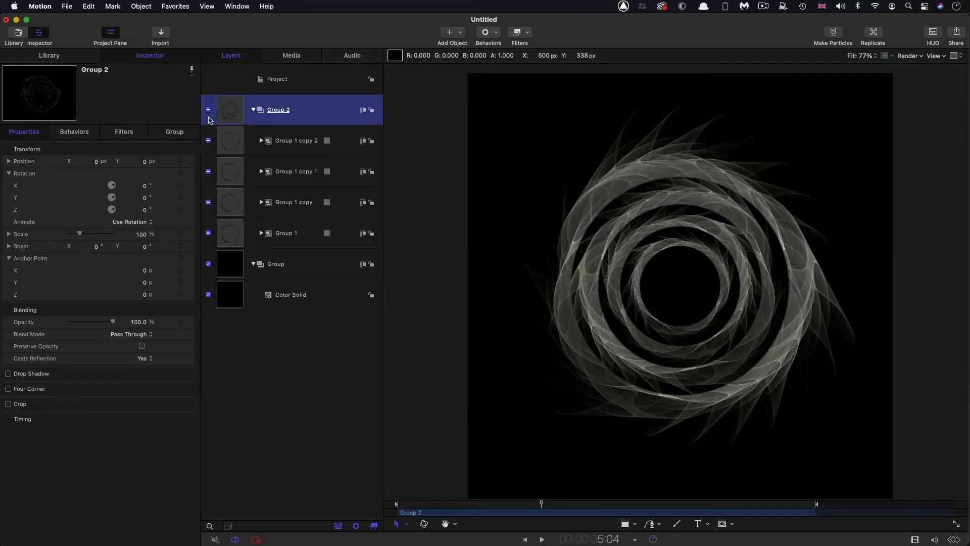
Add a Rate behavior to Group 2's Z rotation with a rate of 3
left_click(190, 211)
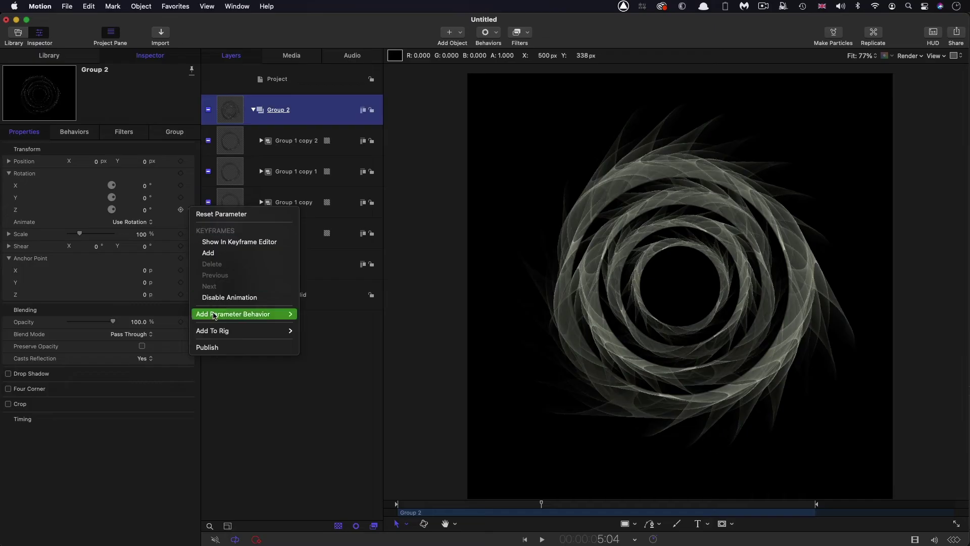
mouse_move(215, 316)
left_click(312, 458)
left_click(145, 162)
type("3")
key("Return")
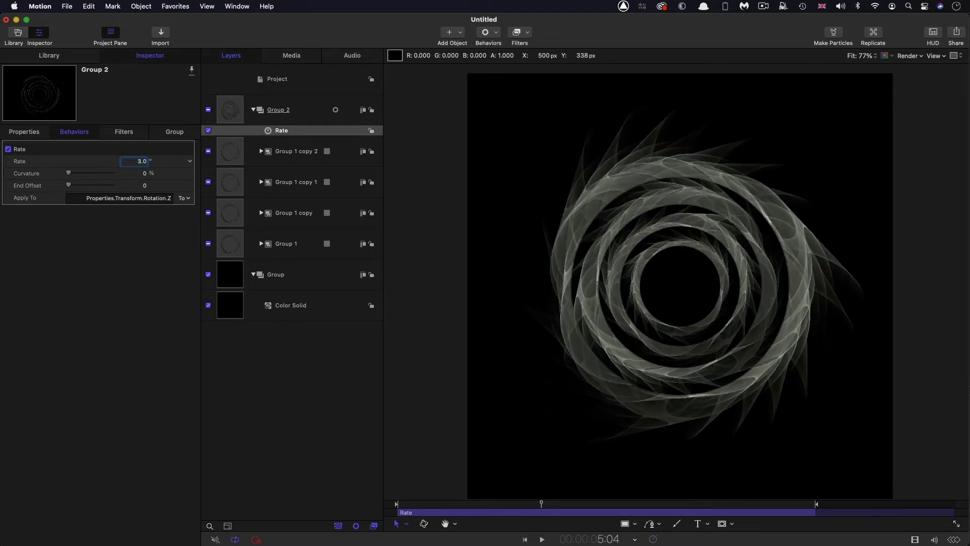
left_click(228, 111)
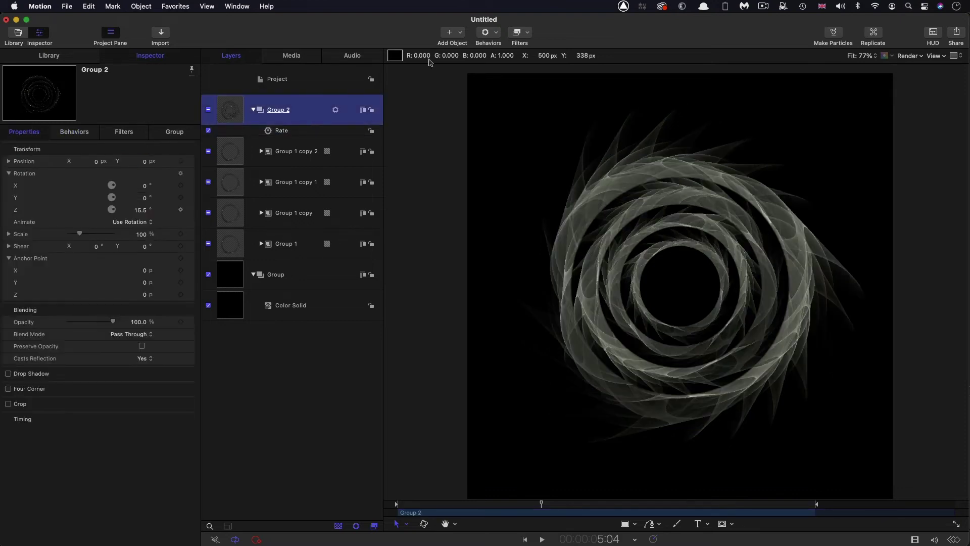
Add a Color Curves filter to Group 2 and pull the luma white point left
left_click(520, 31)
mouse_move(526, 81)
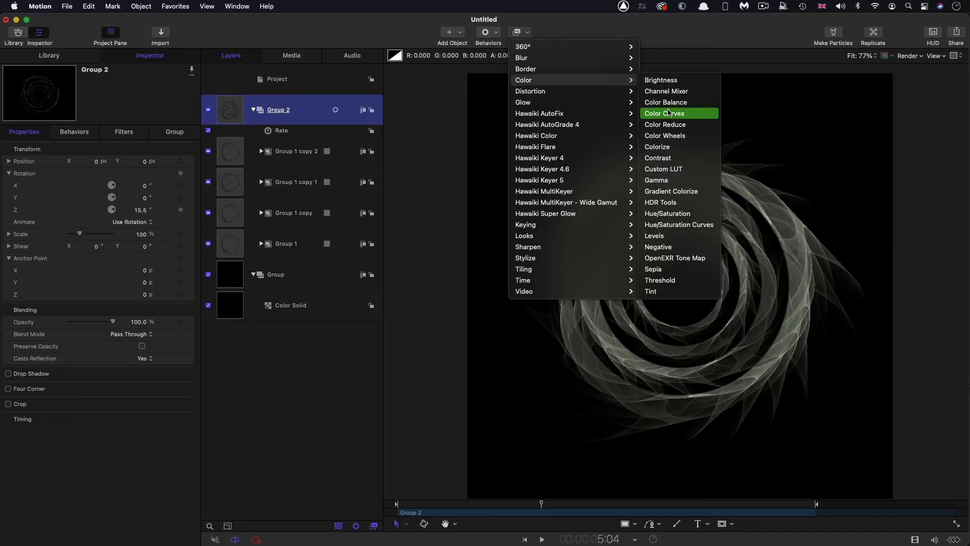
left_click(674, 114)
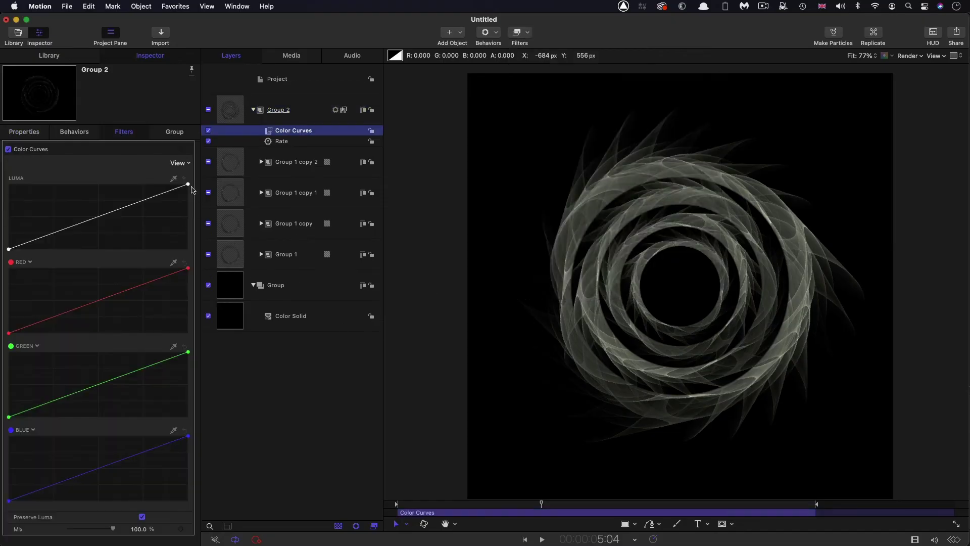
left_click_drag(188, 185, 138, 183)
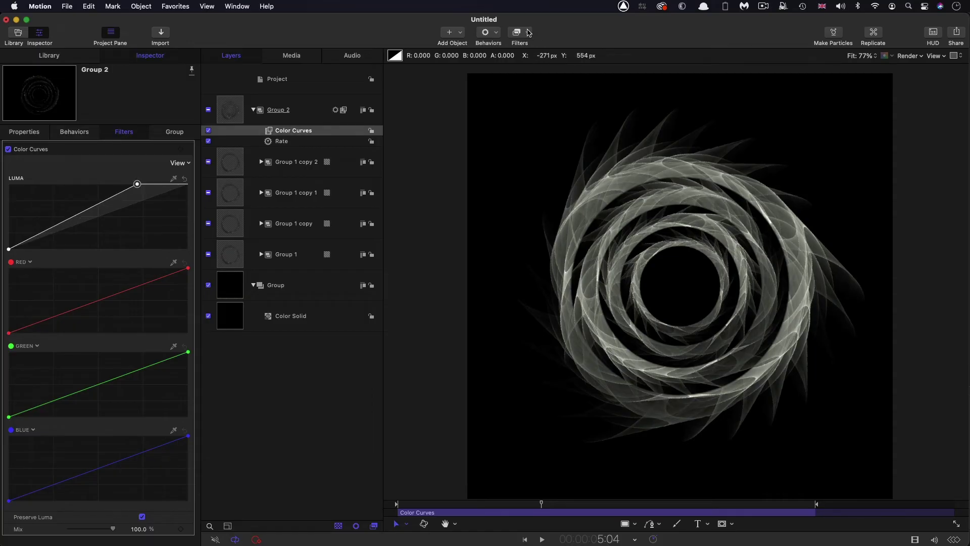
Add a Neon filter with Mix 10% and Outer Glow 512, then scrub to preview
left_click(528, 31)
mouse_move(576, 102)
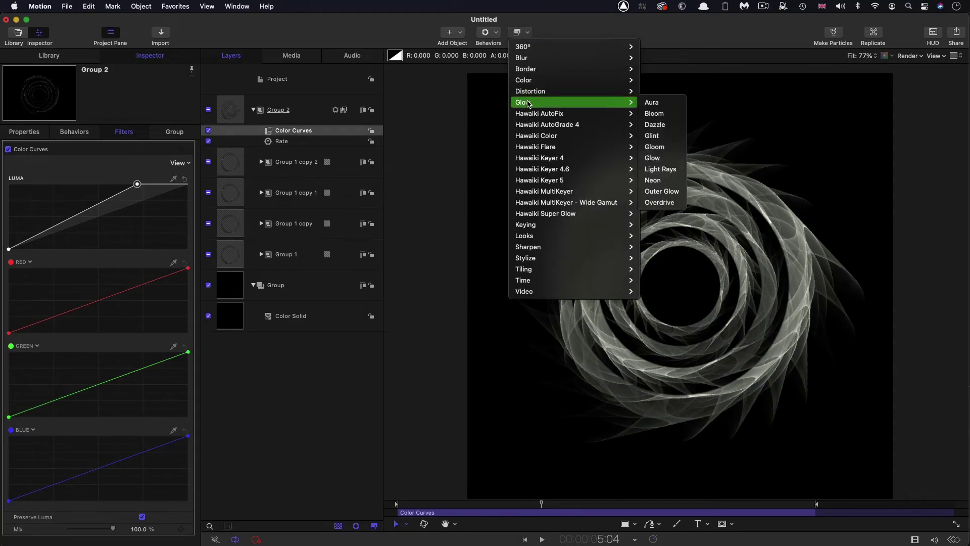
left_click(667, 181)
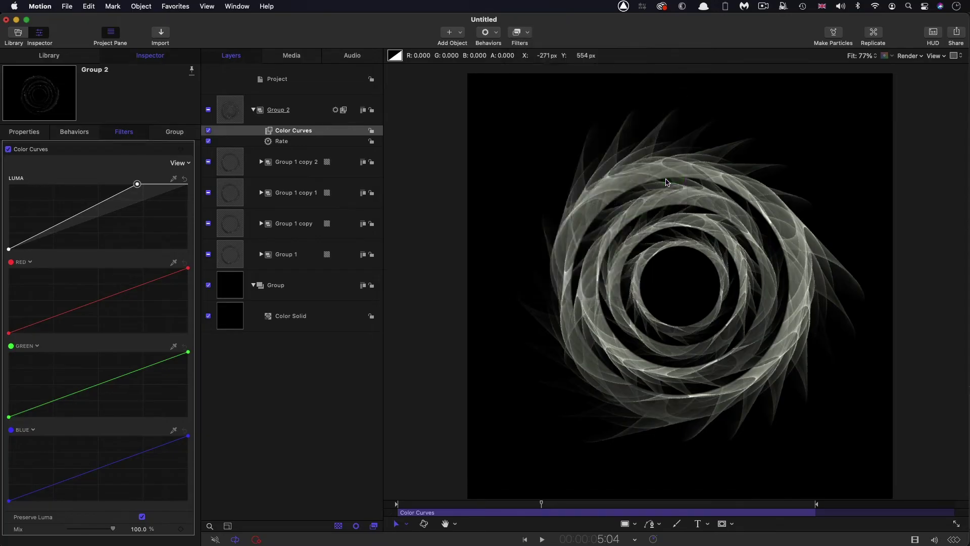
left_click(139, 223)
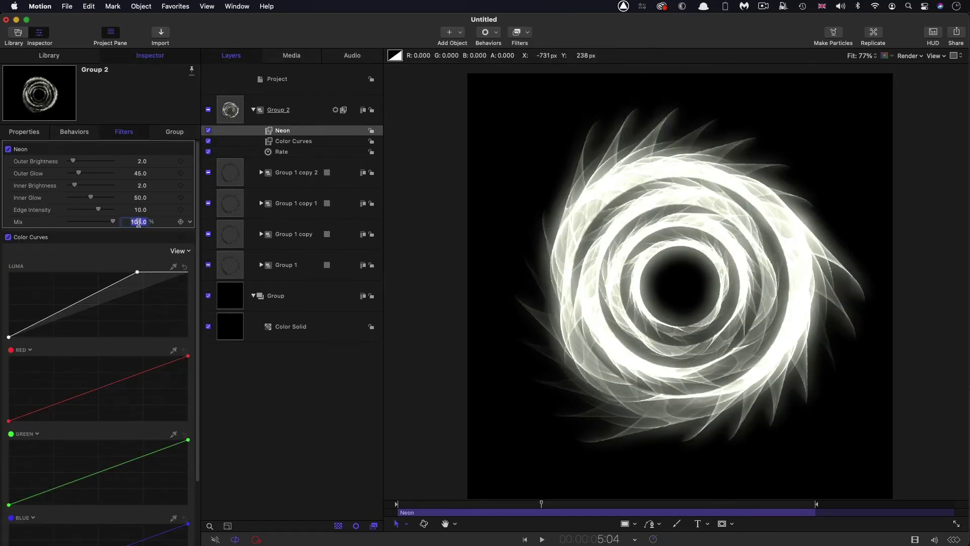
type("10")
key("Return")
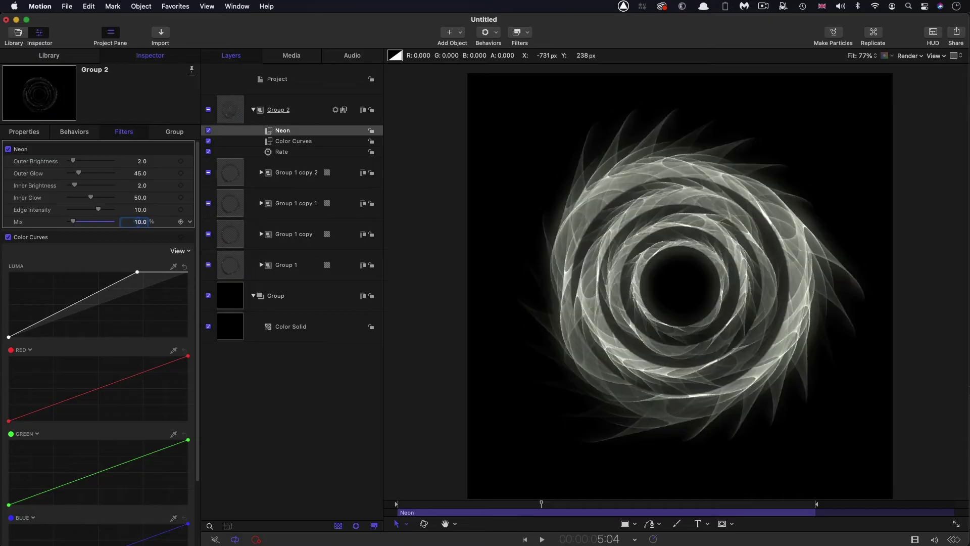
left_click(142, 174)
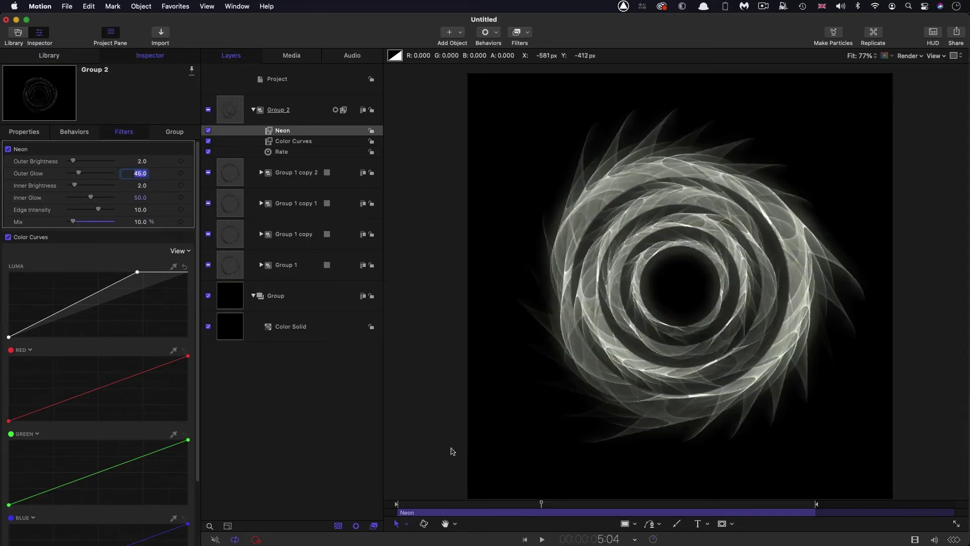
type("512")
key("Return")
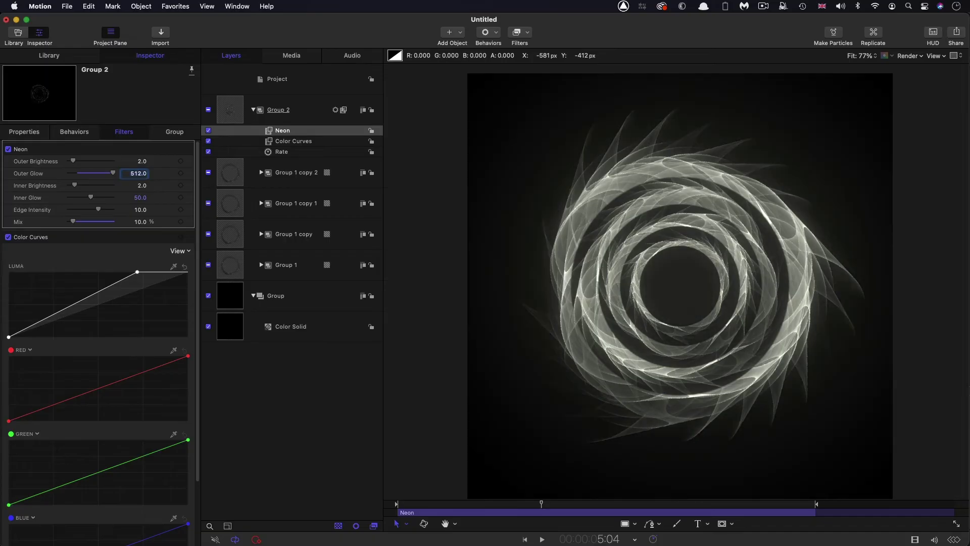
left_click_drag(567, 503, 697, 506)
Create a top-level Group 3 and add a Lens Flare generator to it
left_click(288, 85)
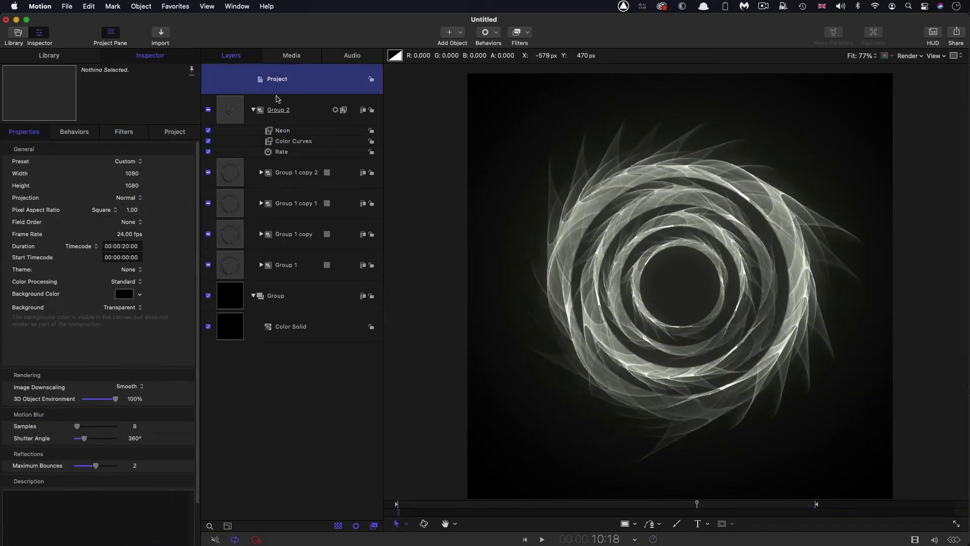
left_click(139, 5)
left_click(146, 19)
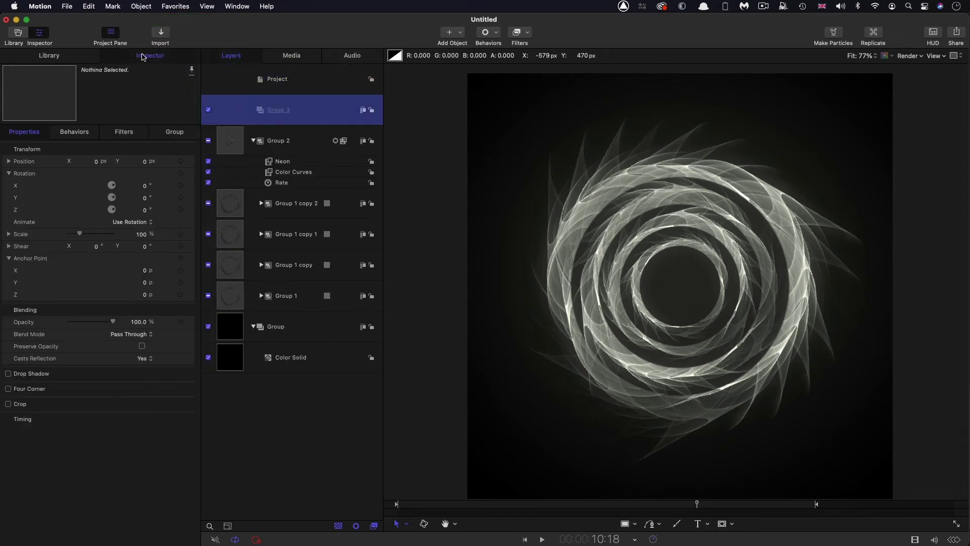
left_click(462, 35)
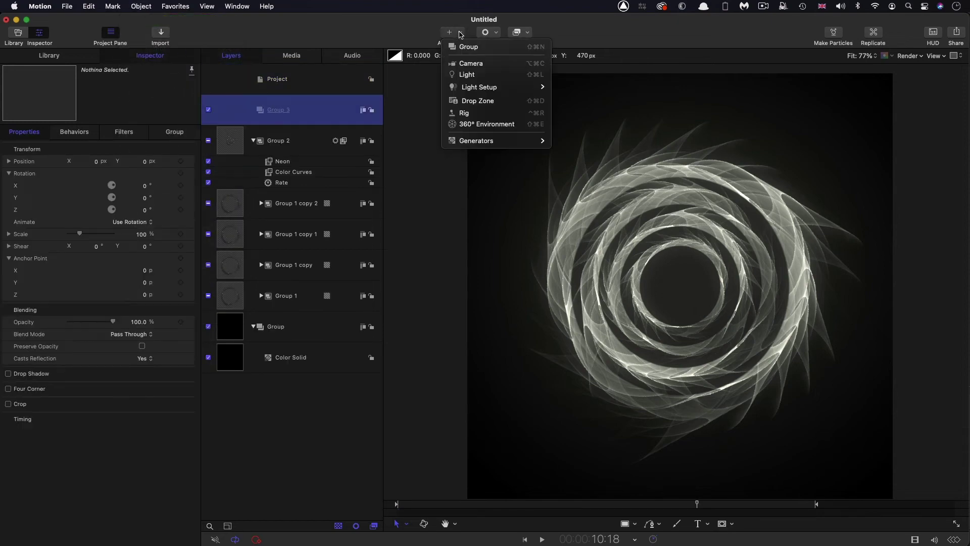
mouse_move(463, 145)
mouse_move(577, 142)
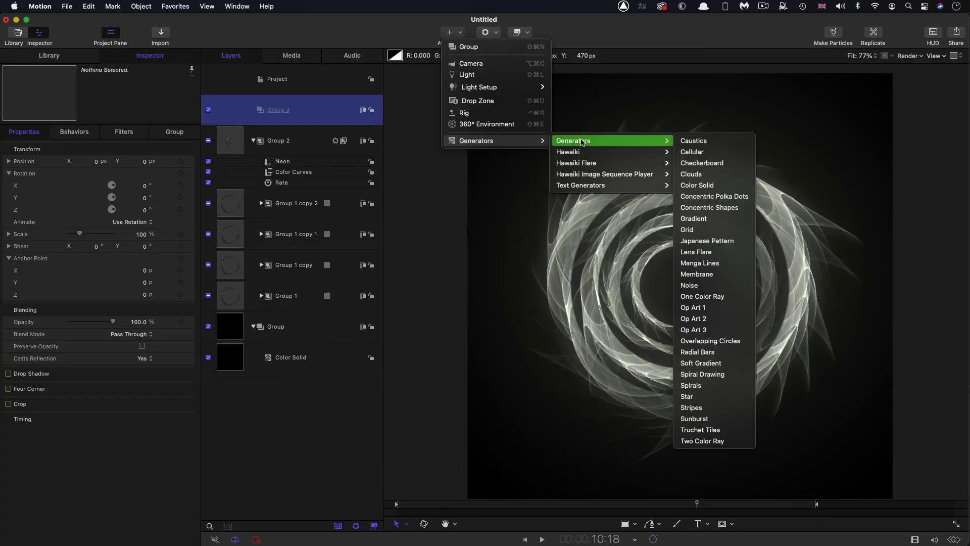
left_click(699, 252)
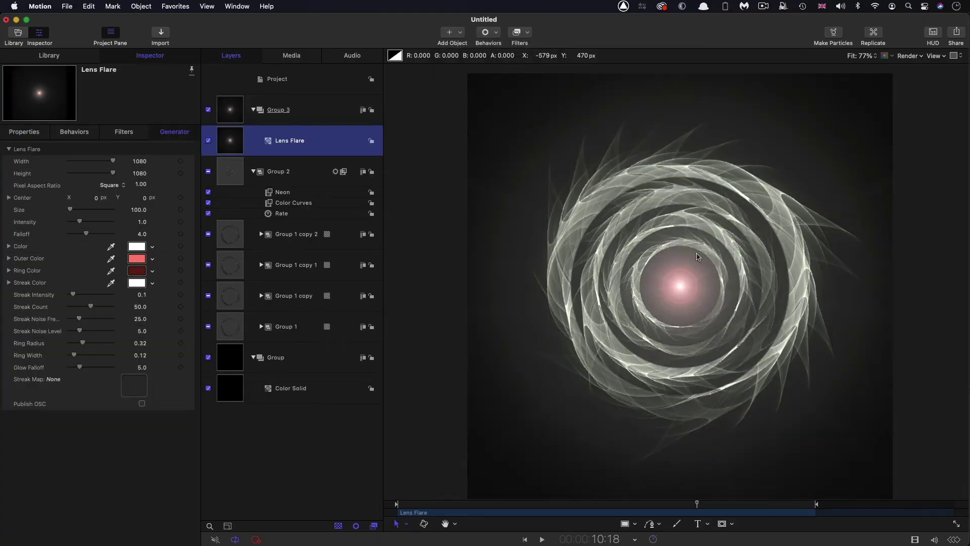
Set the Lens Flare to size 500, intensity 4, falloff 10, streak intensity 0, ring radius 0
left_click(136, 210)
type("500")
key("Tab")
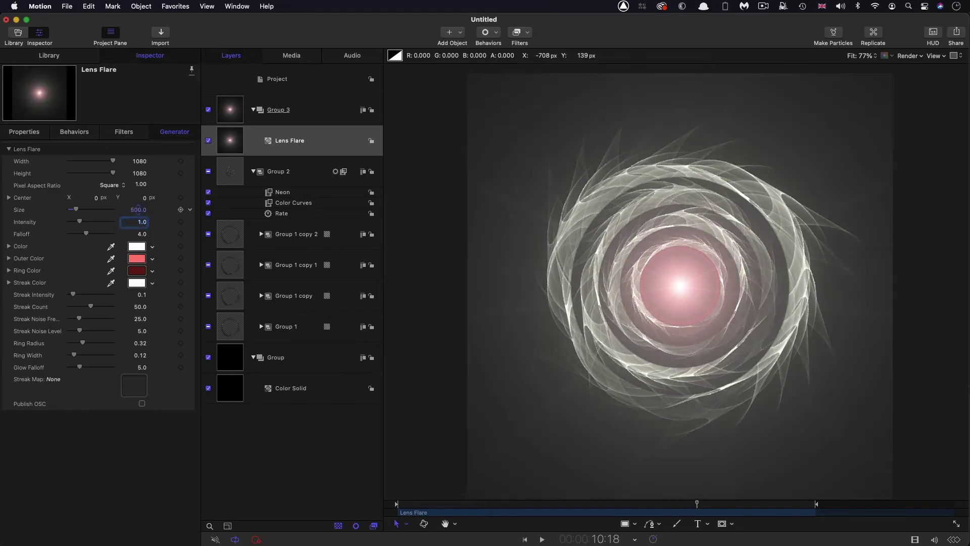
key("Return")
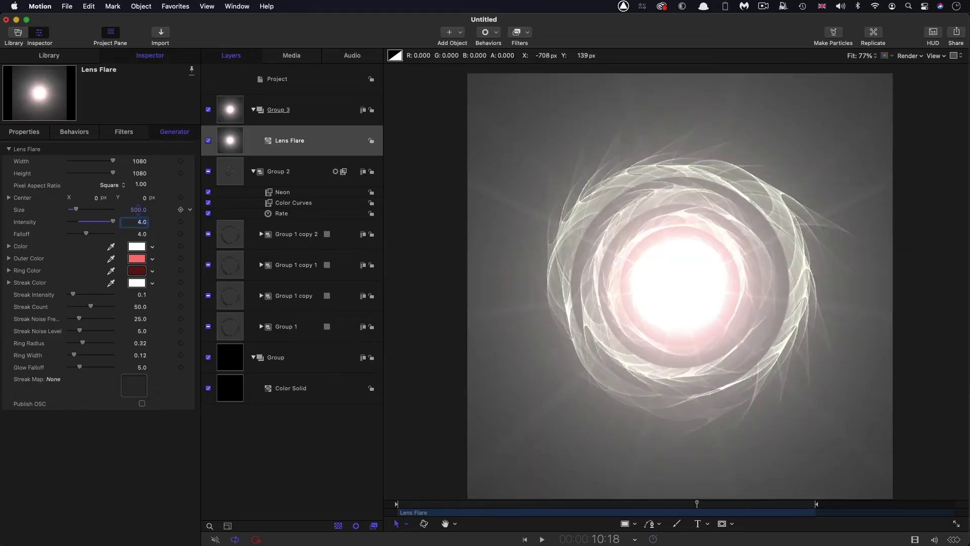
key("Tab")
key("Return")
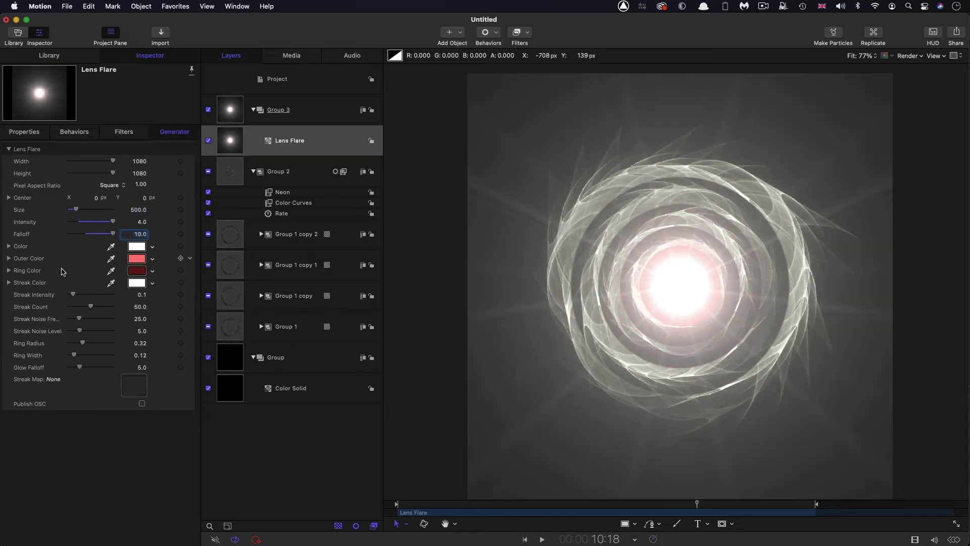
left_click_drag(74, 294, 2, 299)
left_click_drag(82, 343, 24, 343)
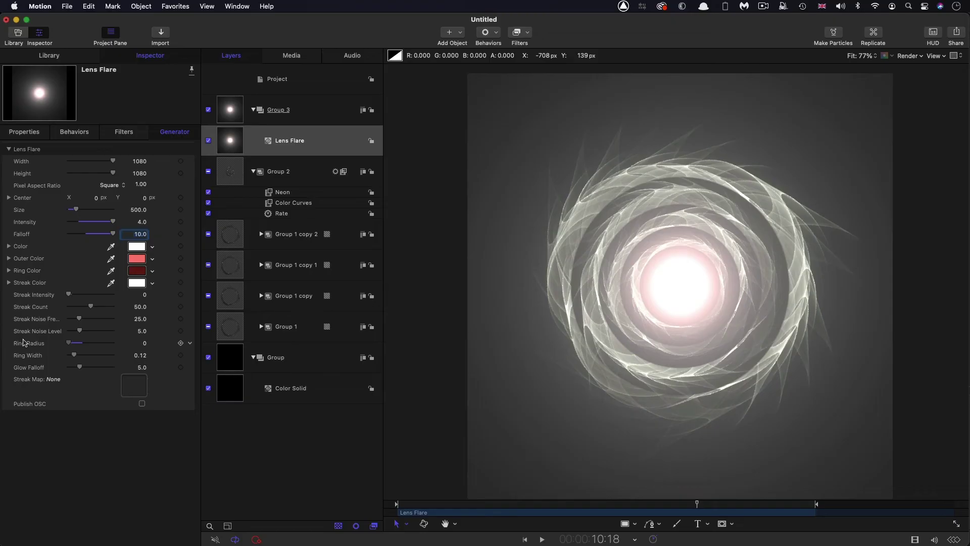
left_click(232, 146)
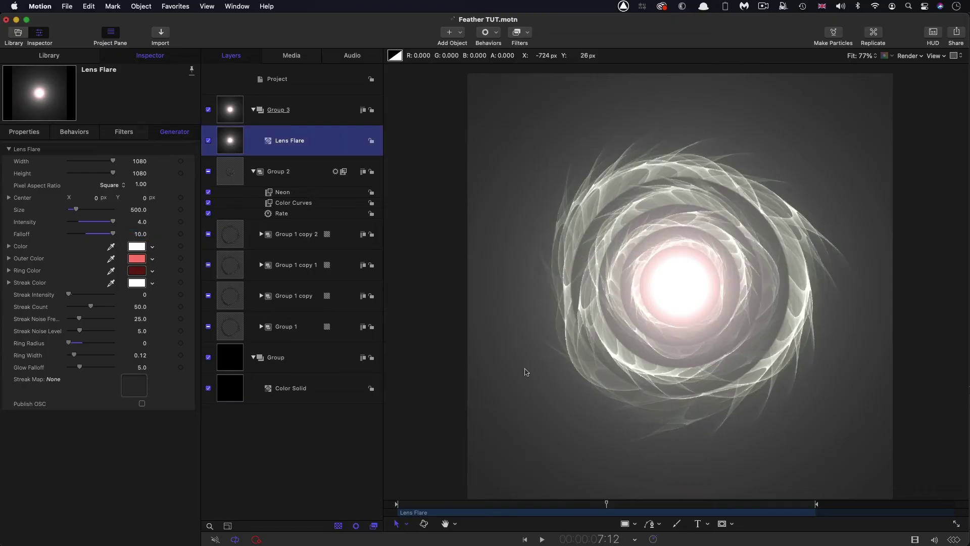
Draw a Circle Mask over the Lens Flare and set its radius to 300
left_click(732, 524)
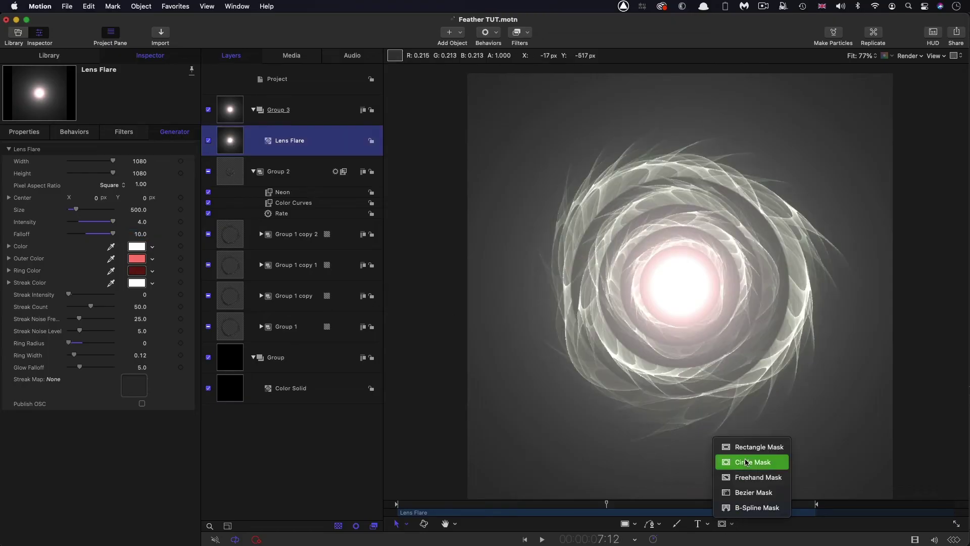
left_click(745, 463)
left_click_drag(685, 283, 808, 408)
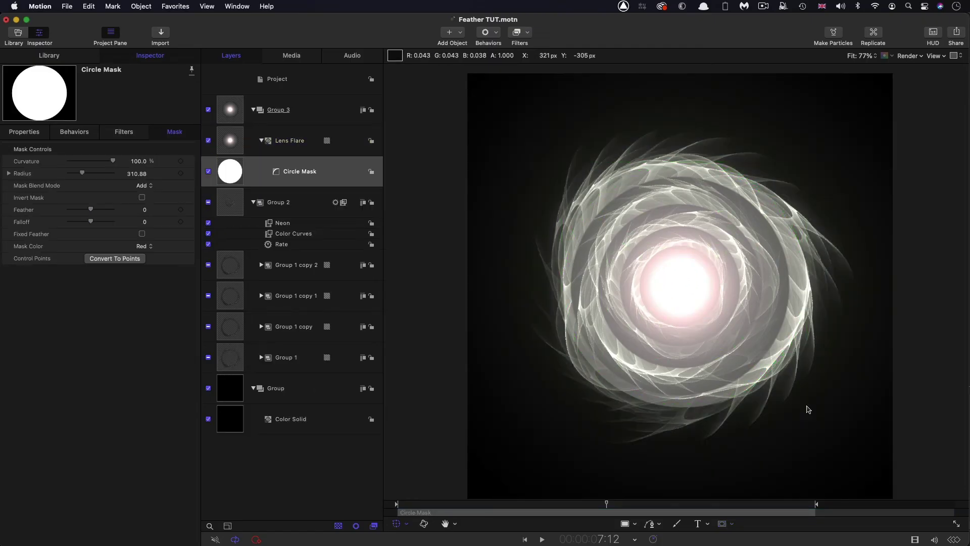
left_click(136, 174)
type("300")
key("Return")
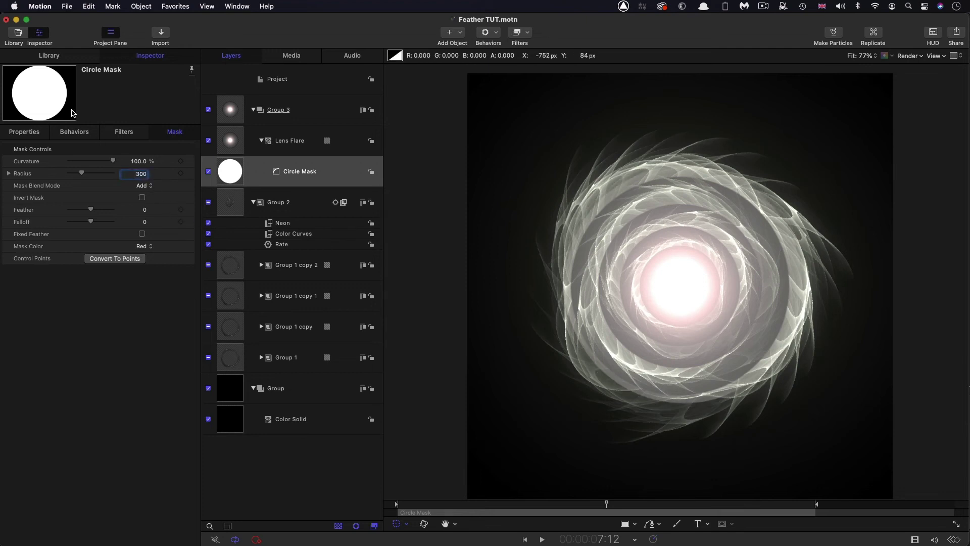
Reset a mask transform parameter to default and set the mask feather to -100
left_click(31, 132)
right_click(87, 151)
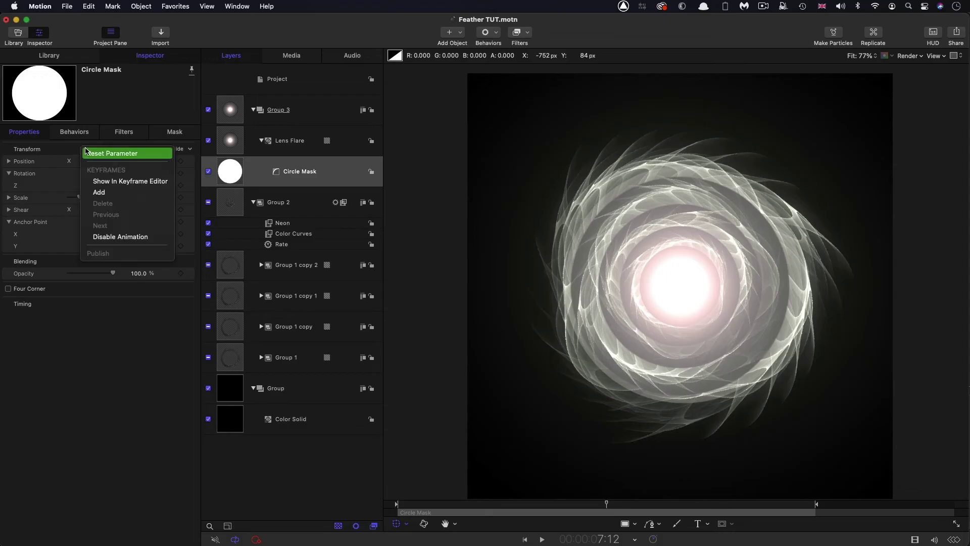
left_click(86, 151)
left_click(181, 132)
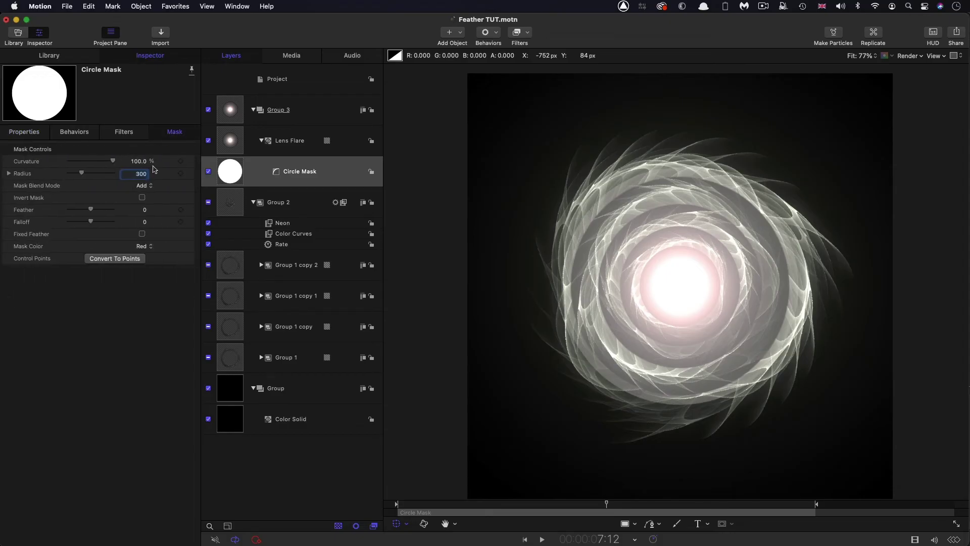
left_click(144, 209)
key("Return")
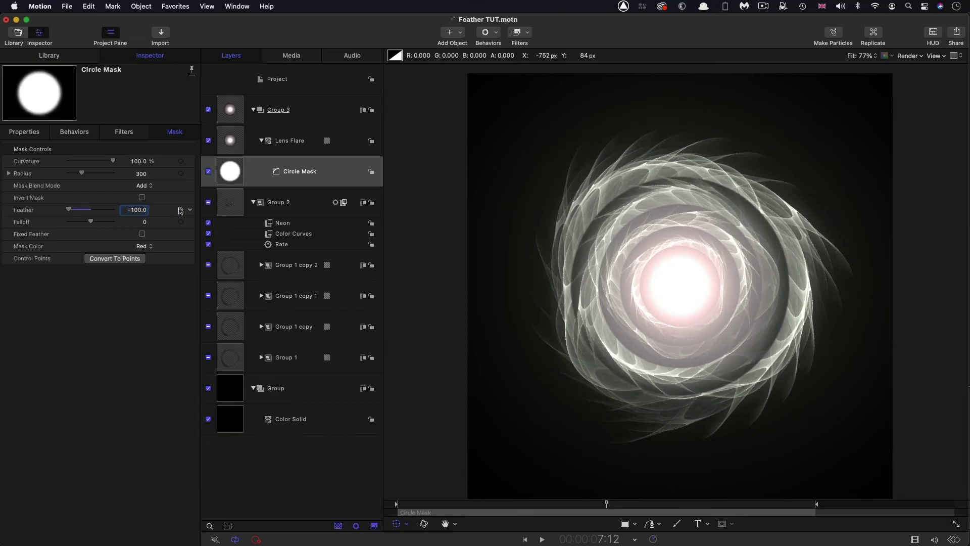
left_click(213, 173)
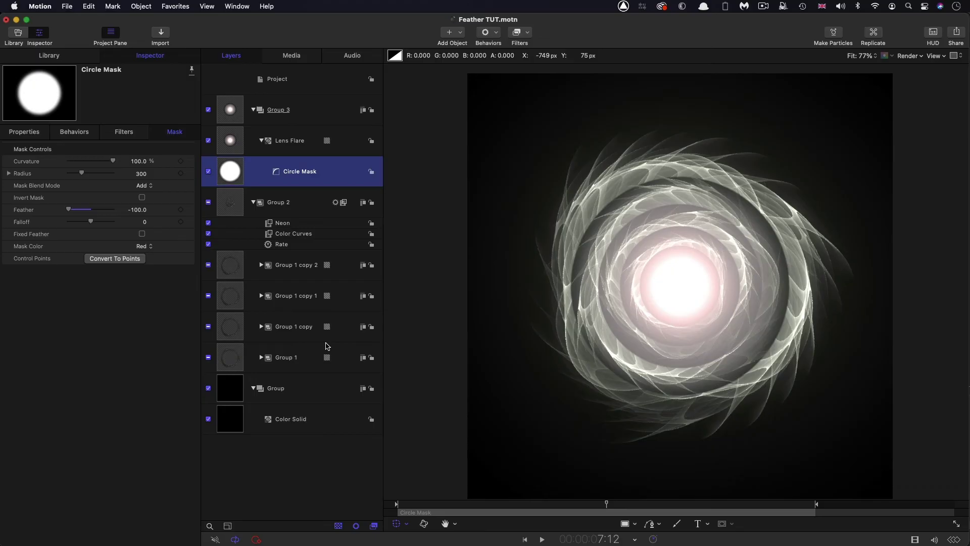
Add a Color Curves filter to Group 1 copy and brighten its luma curve
left_click(229, 362)
left_click(229, 332)
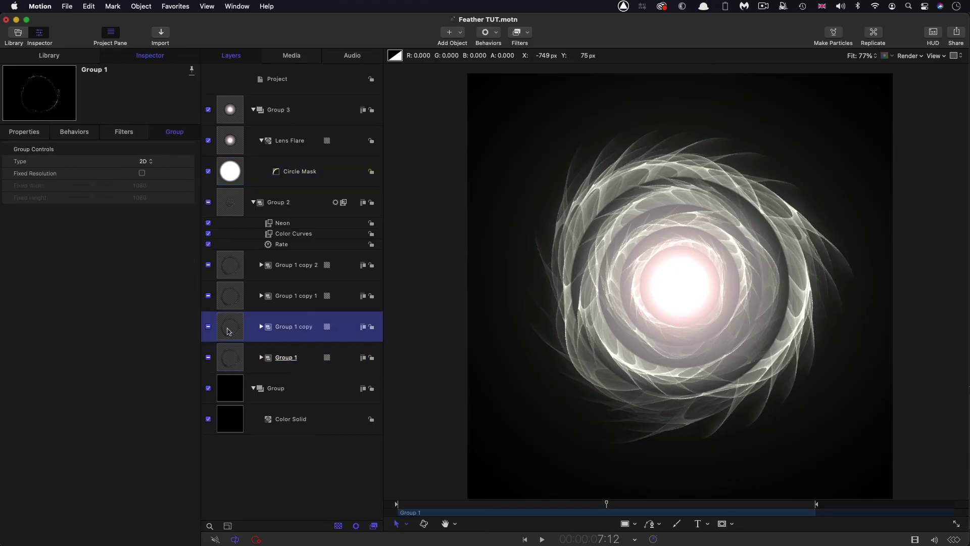
left_click(236, 361)
left_click(234, 329)
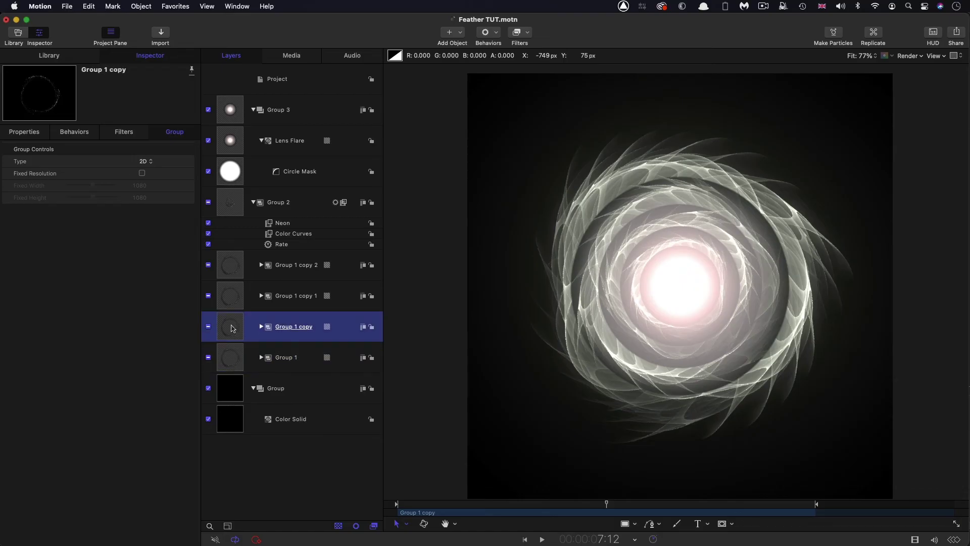
left_click(529, 32)
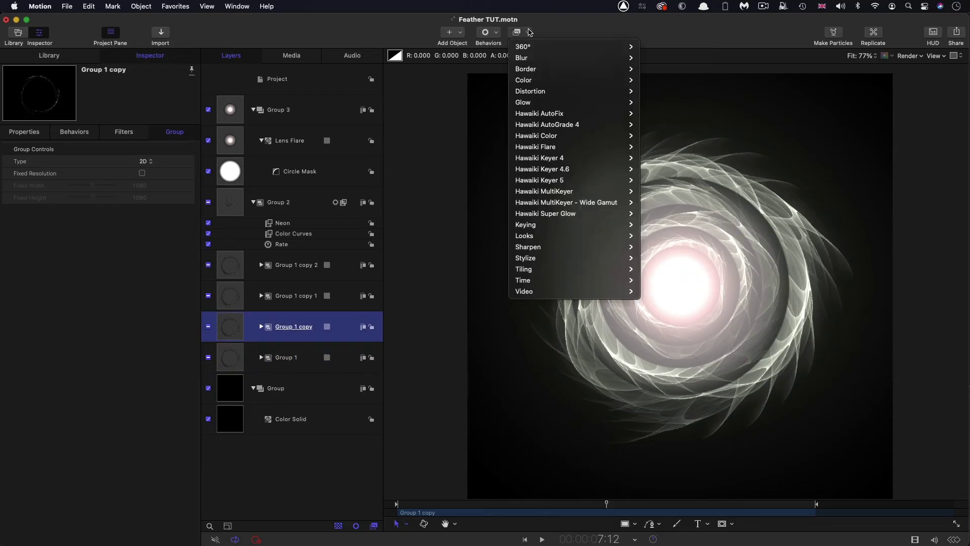
mouse_move(559, 80)
left_click(696, 113)
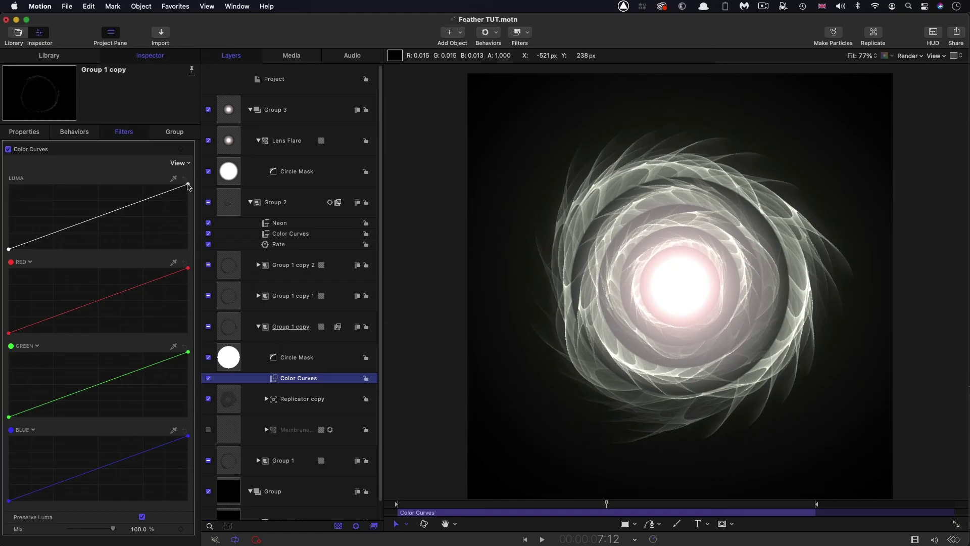
left_click_drag(187, 186, 149, 184)
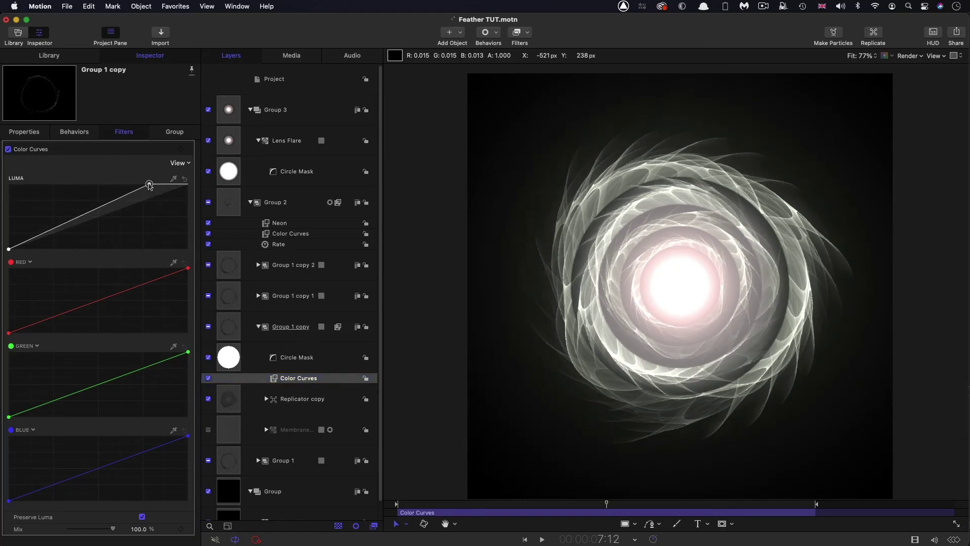
Copy the Color Curves filter onto Group 1 copy 1 and brighten its luma further
left_click(274, 380)
key("super+c")
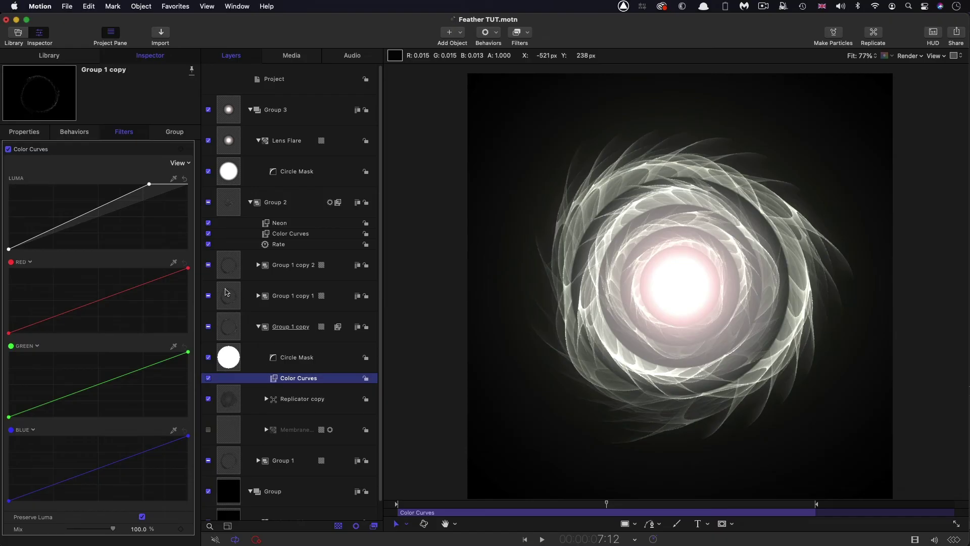
left_click(232, 297)
key("super+v")
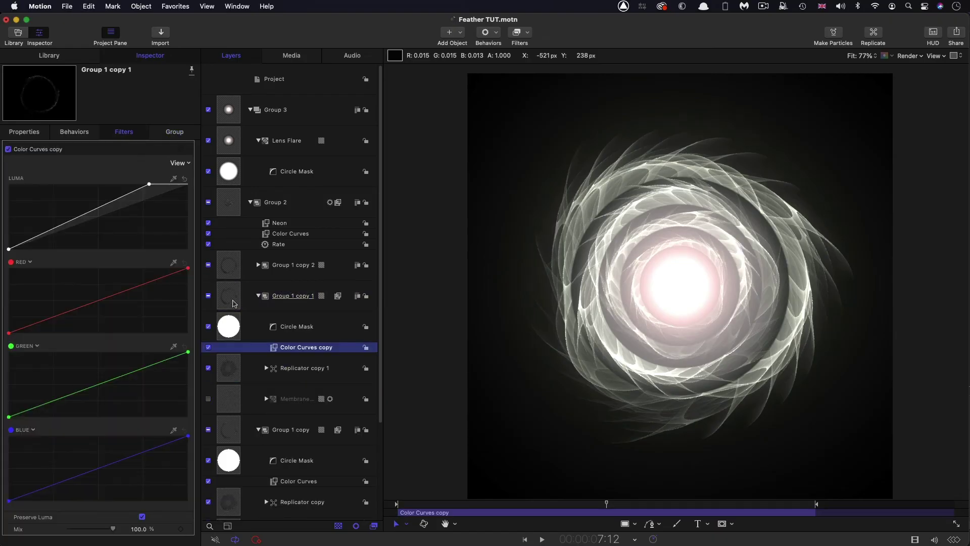
left_click_drag(147, 184, 122, 185)
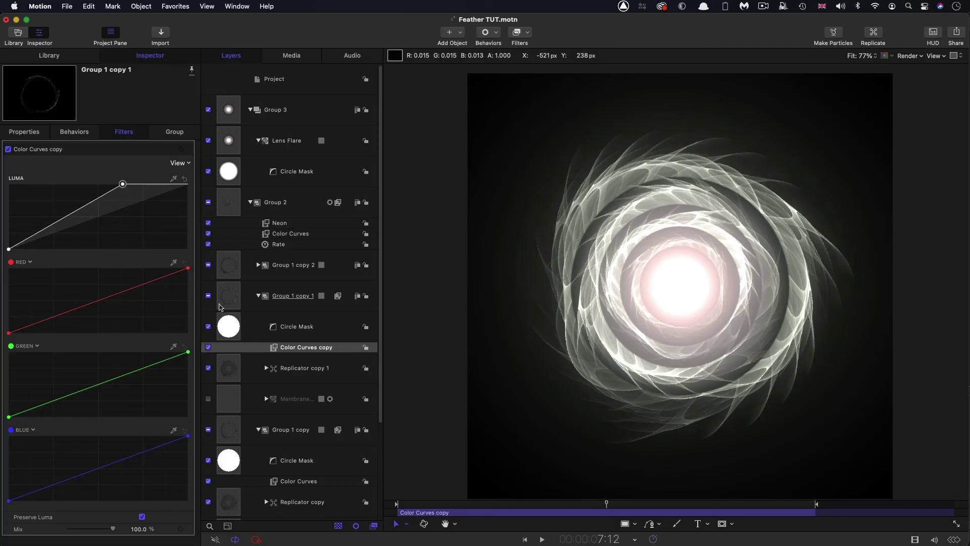
Give Group 1 copy 2 the steepest luma curve, then rewind and play to preview
left_click(233, 269)
key("super+z")
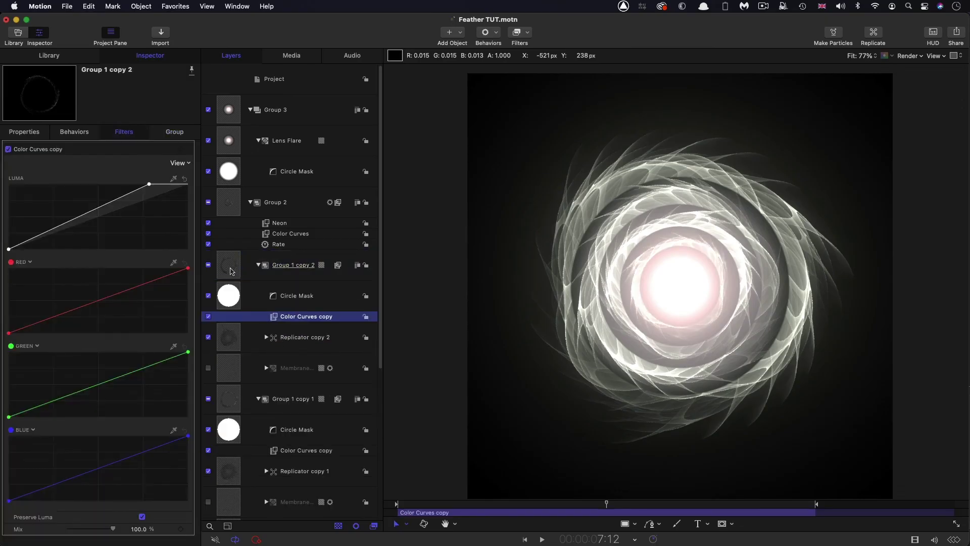
left_click_drag(149, 186, 93, 183)
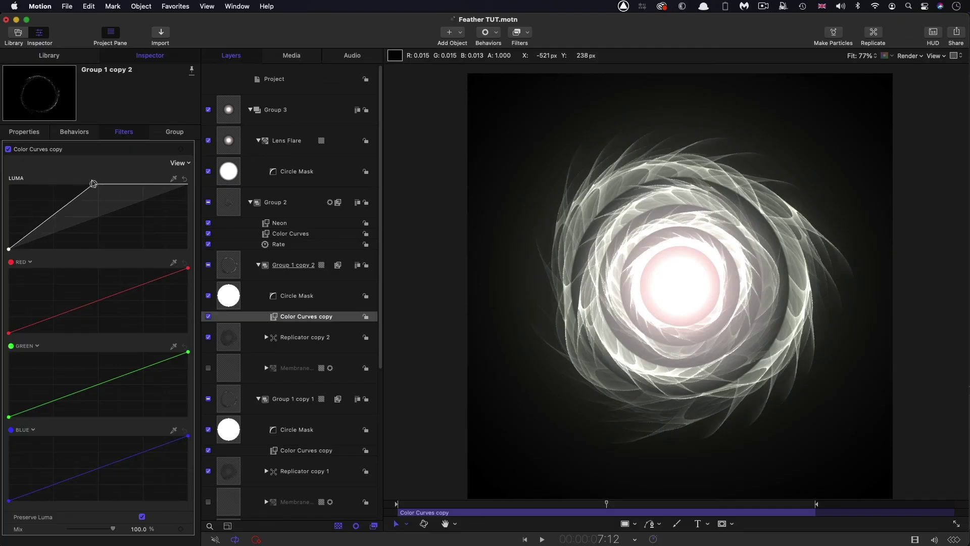
left_click_drag(589, 502, 444, 505)
key("space")
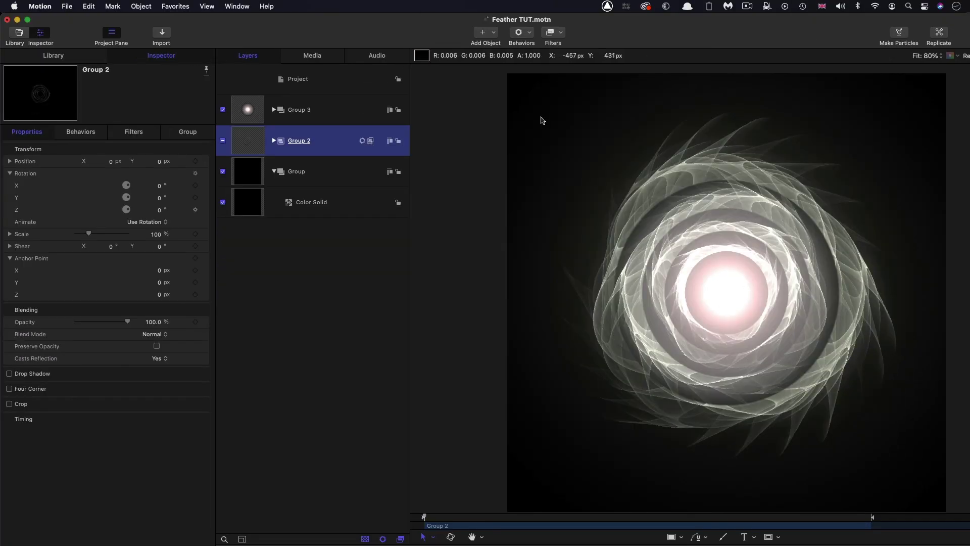
Toggle Group 2's visibility off and on, then set its Scale to 0
left_click(223, 142)
left_click(223, 142)
left_click(156, 234)
type("0")
key("Return")
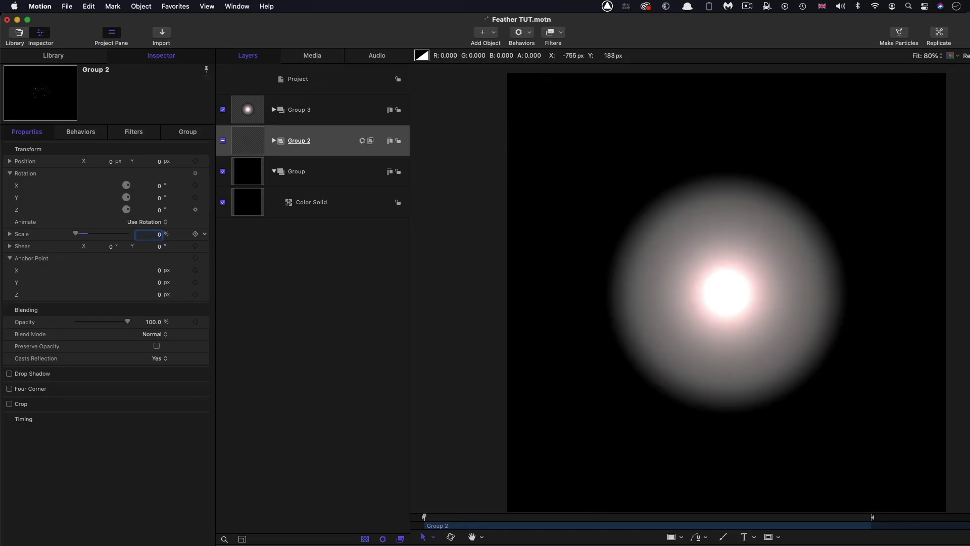
Add a Ramp behavior to Group 2's Scale from 100% to 150% and preview playback
left_click(204, 234)
mouse_move(235, 341)
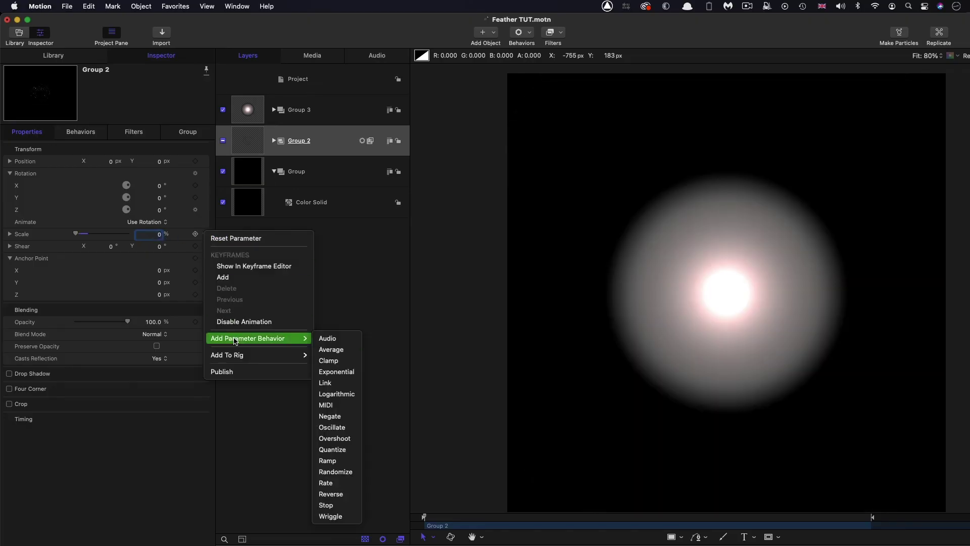
left_click(331, 461)
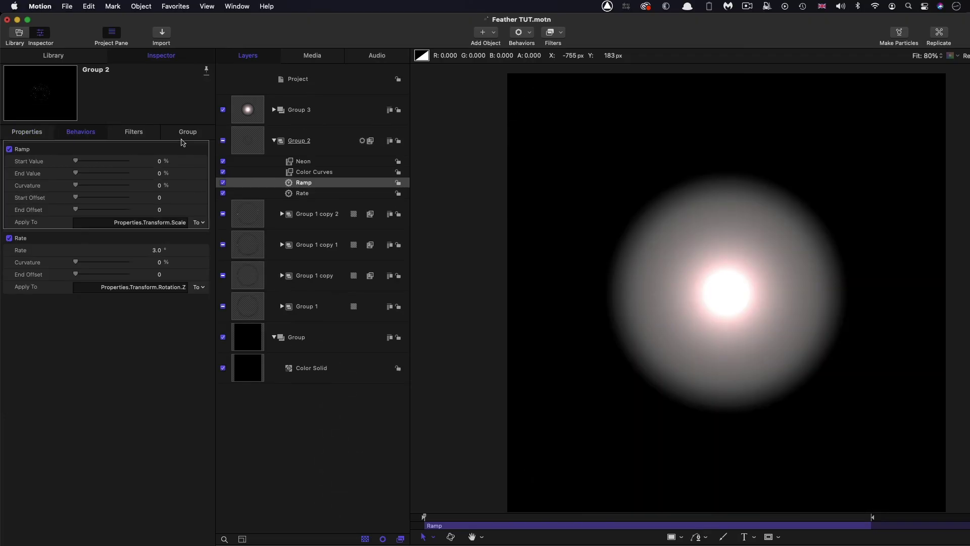
left_click(161, 162)
type("100")
key("Tab")
type("150")
key("Return")
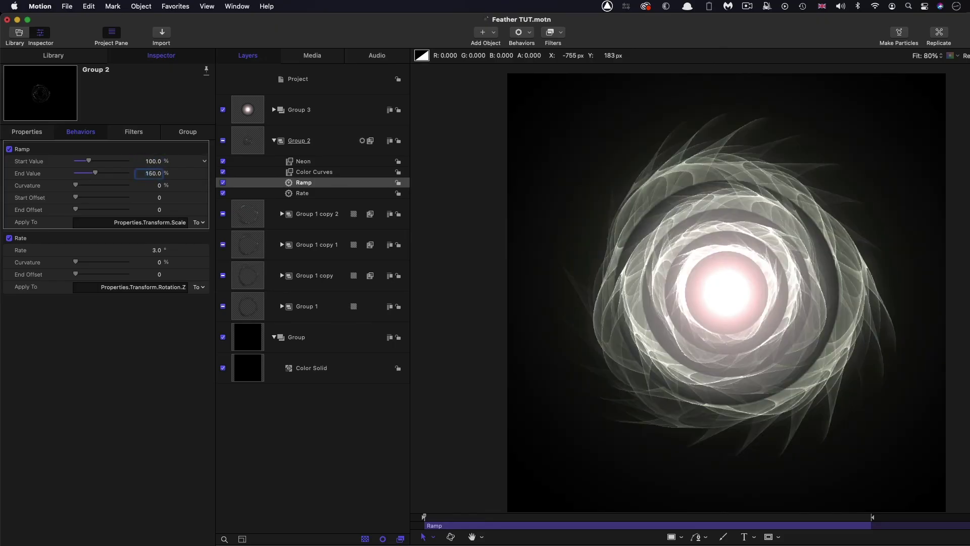
key("space")
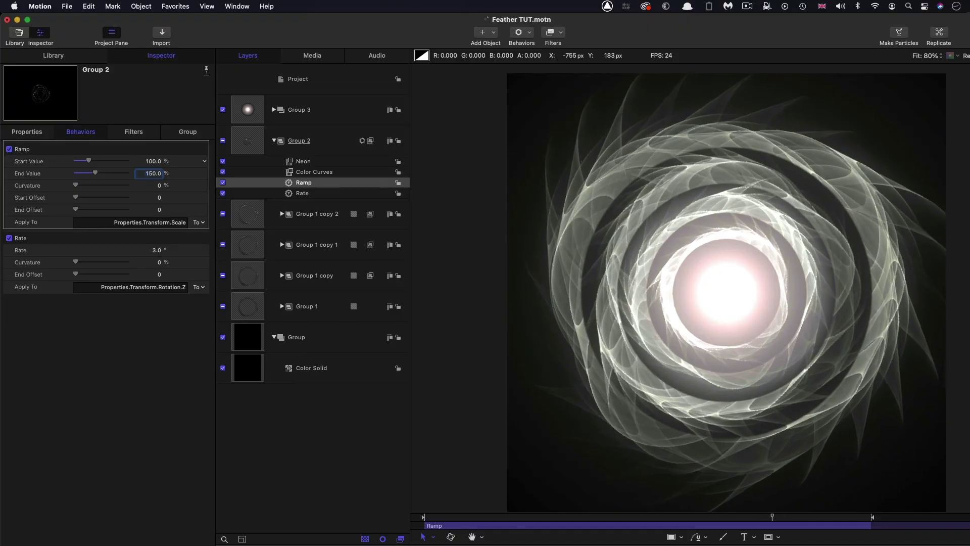
key("space")
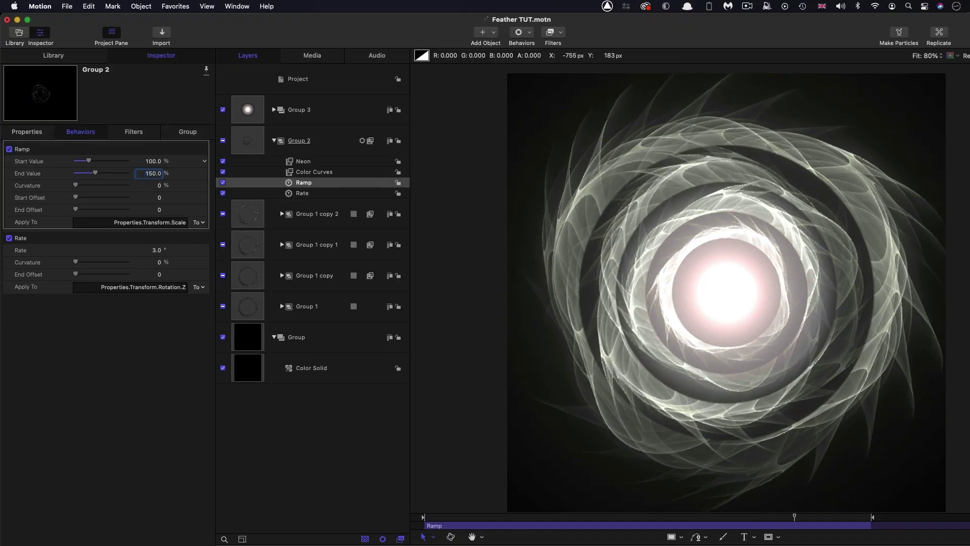